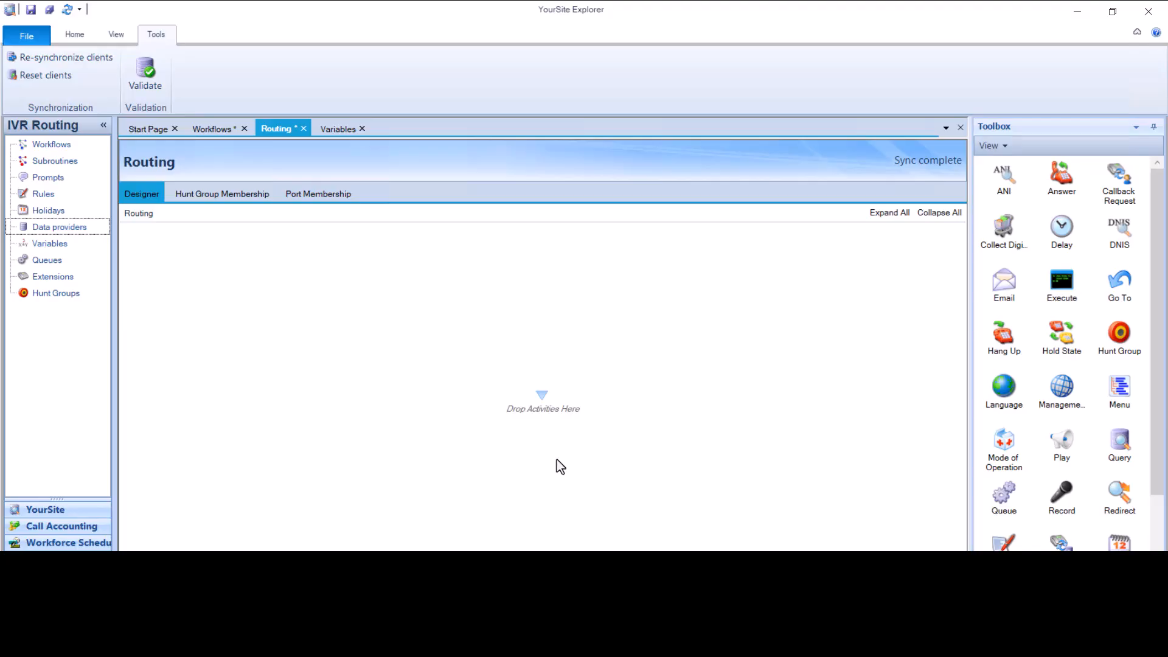
# Add an Answer activity to the Routing workflow and place a Collect Digits activity directly below it
pyautogui.click(1061, 188)
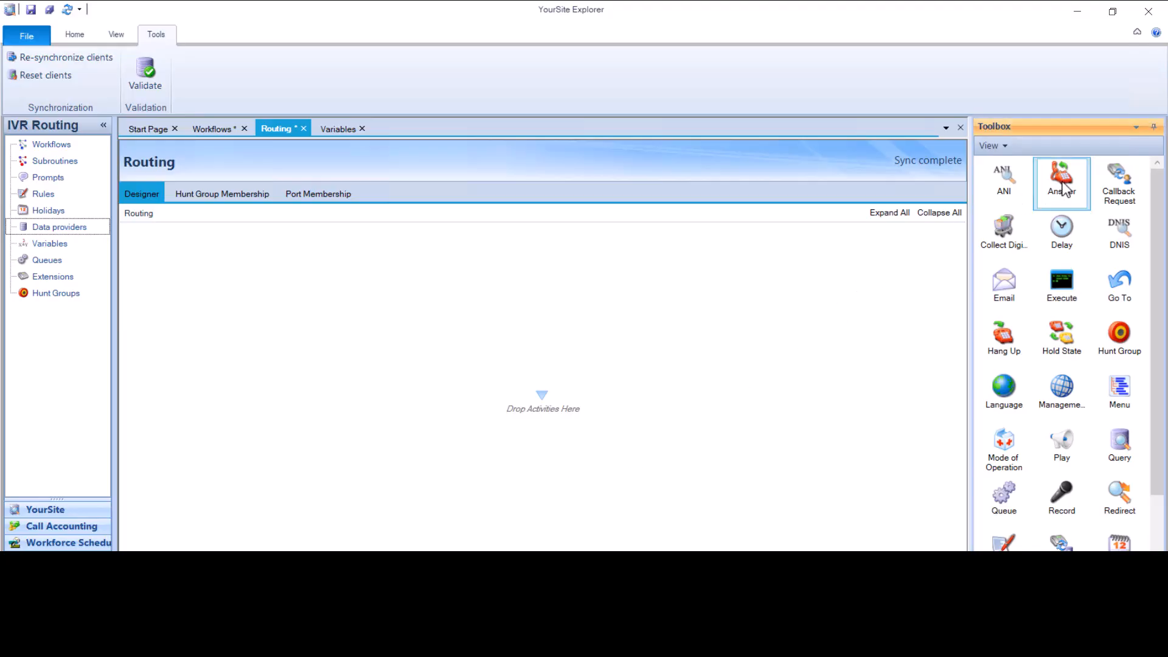
pyautogui.moveTo(1063, 190); pyautogui.dragTo(550, 407)
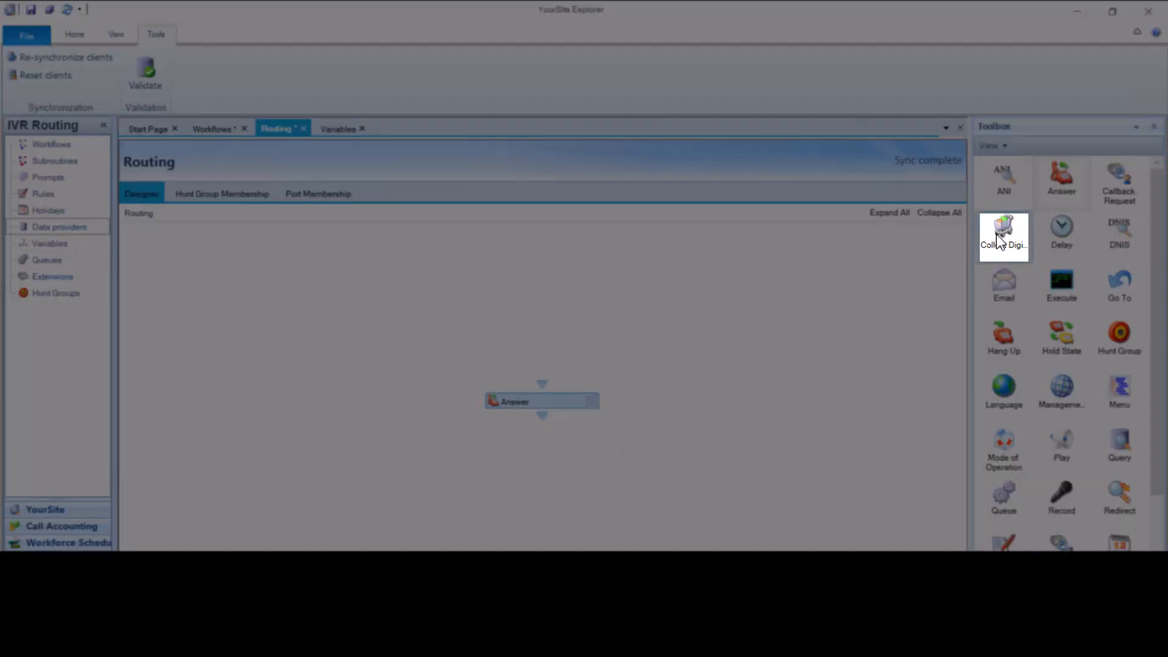
pyautogui.moveTo(1001, 230); pyautogui.dragTo(543, 487)
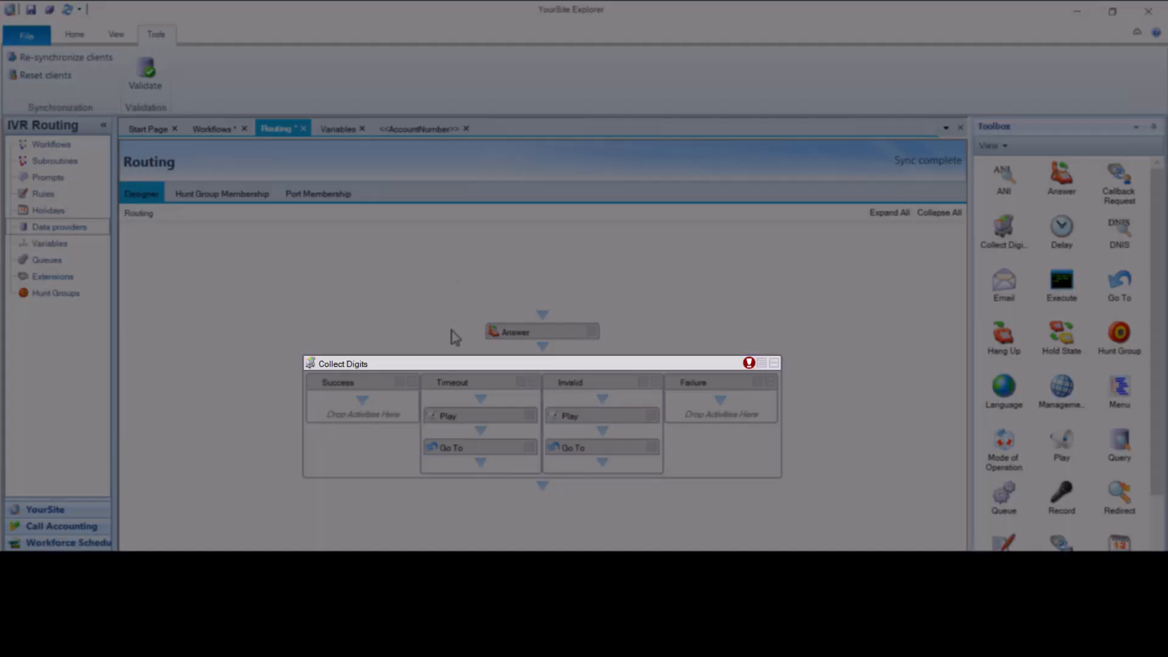
# Assign the custom AccountNumber variable in the Collect Digits activity's variable settings
pyautogui.rightClick(439, 364)
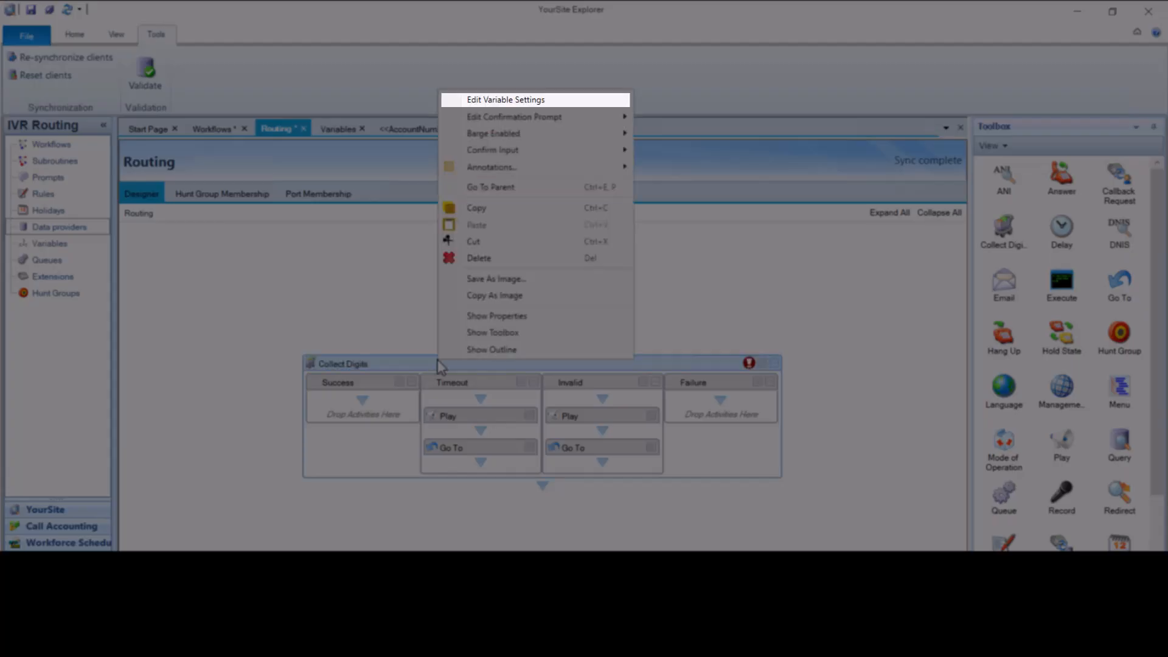
pyautogui.click(530, 101)
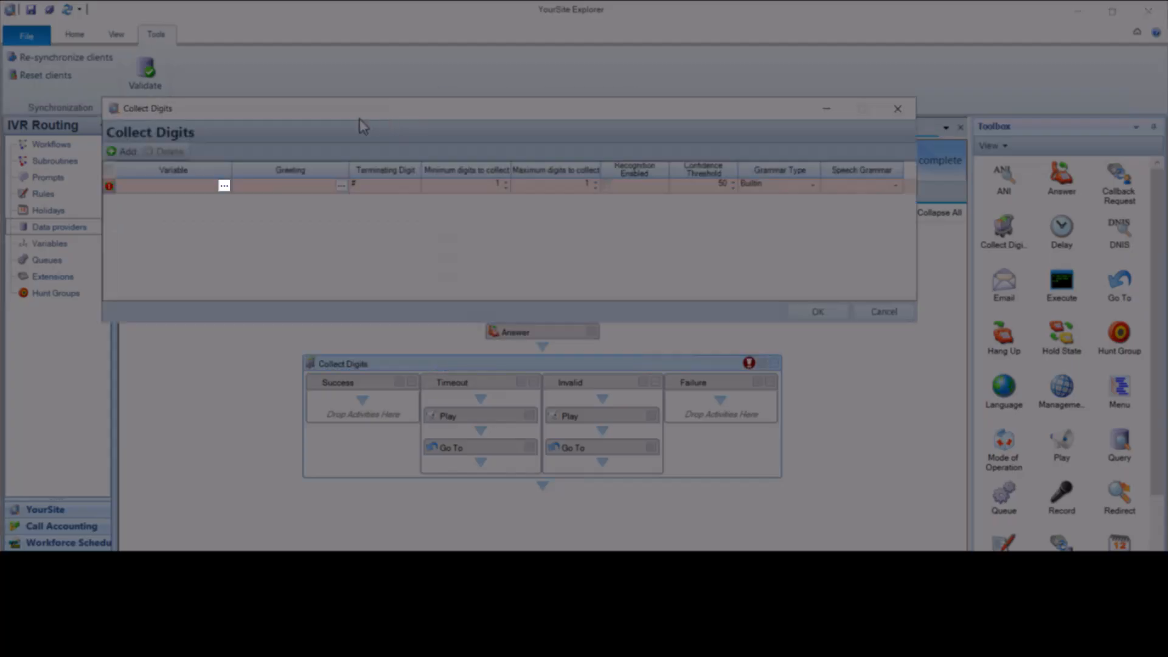
pyautogui.click(225, 186)
pyautogui.click(388, 173)
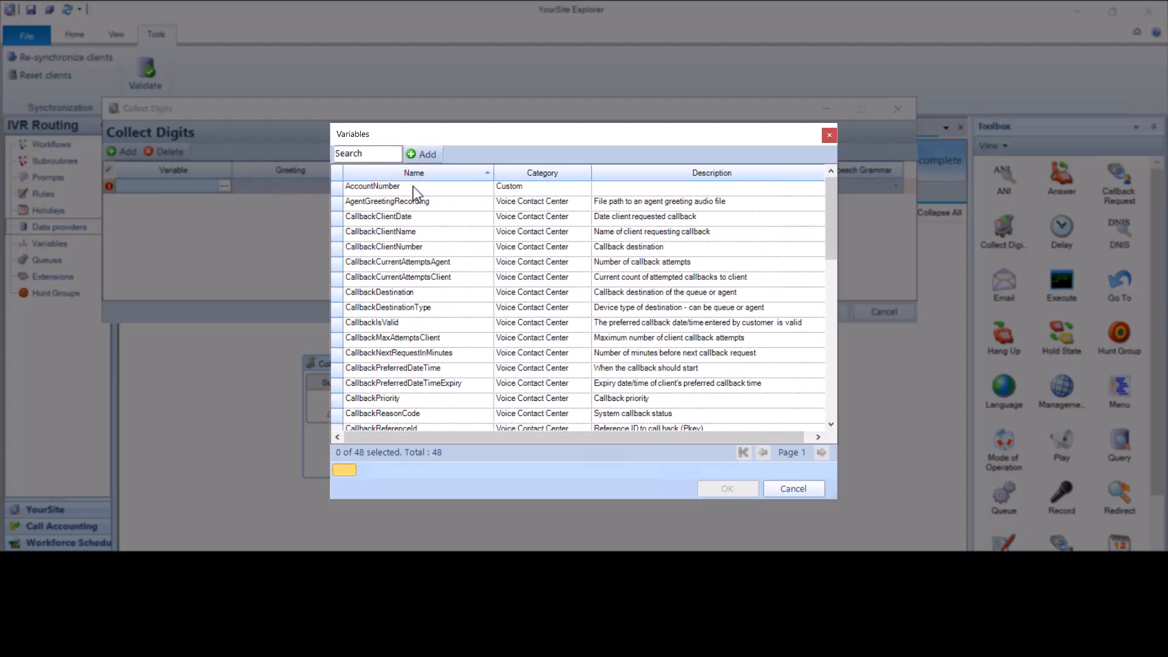
pyautogui.click(414, 188)
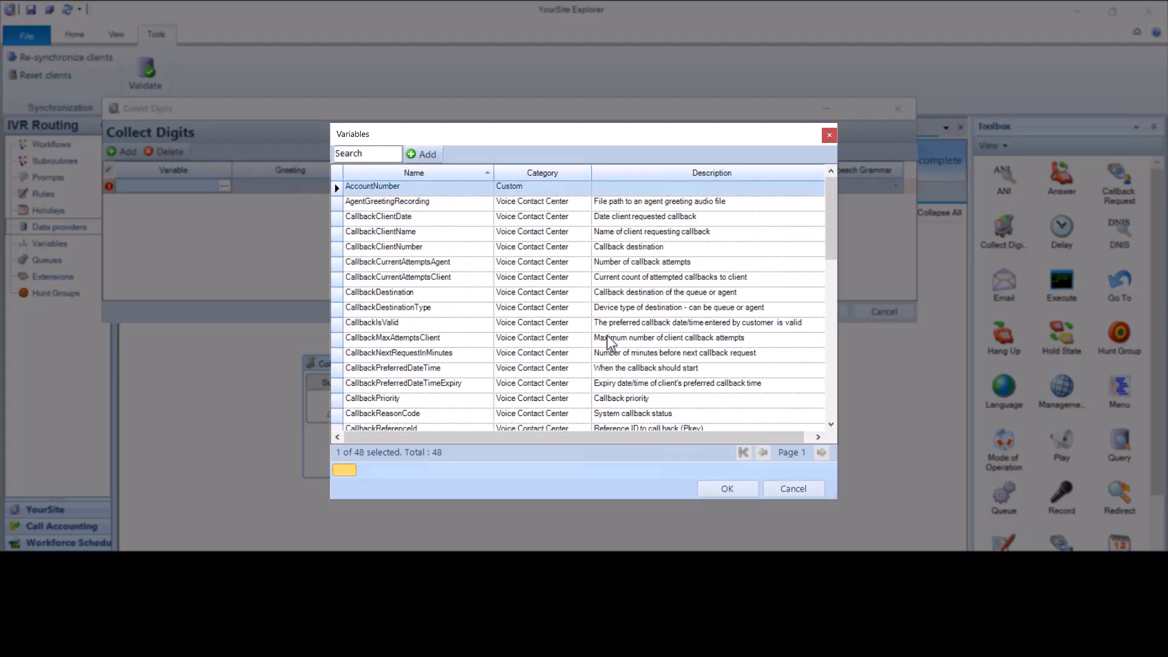
pyautogui.click(727, 488)
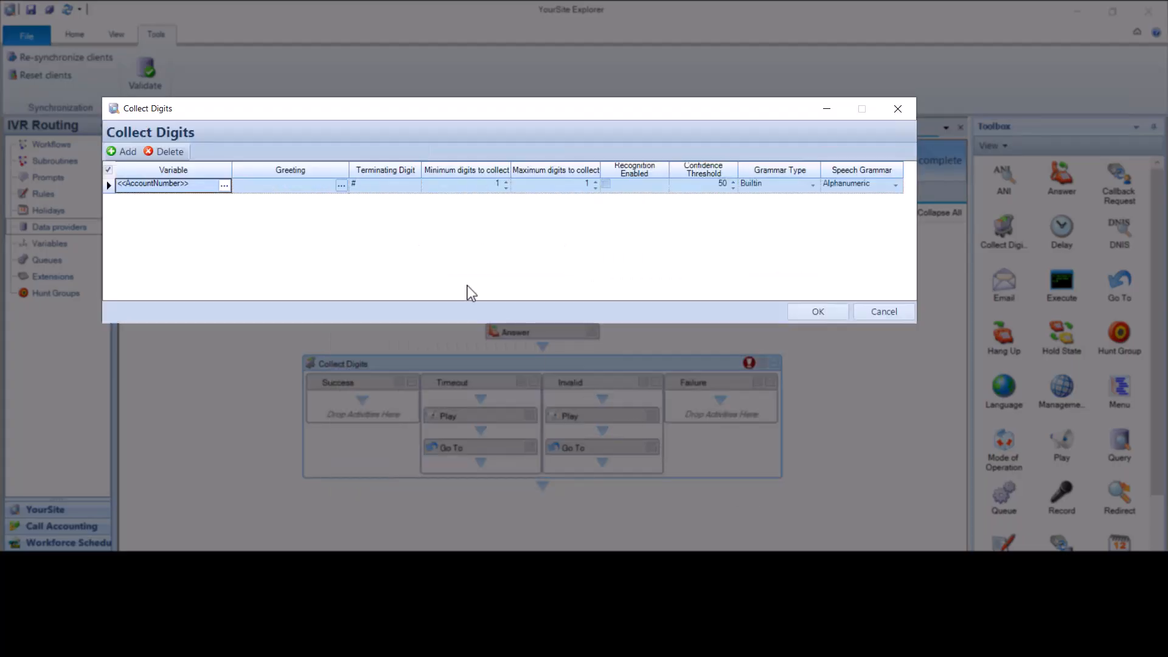
# Set the Collect Digits greeting to Account Number Collection and add a Query activity to its Success branch
pyautogui.click(340, 185)
pyautogui.click(375, 188)
pyautogui.click(718, 484)
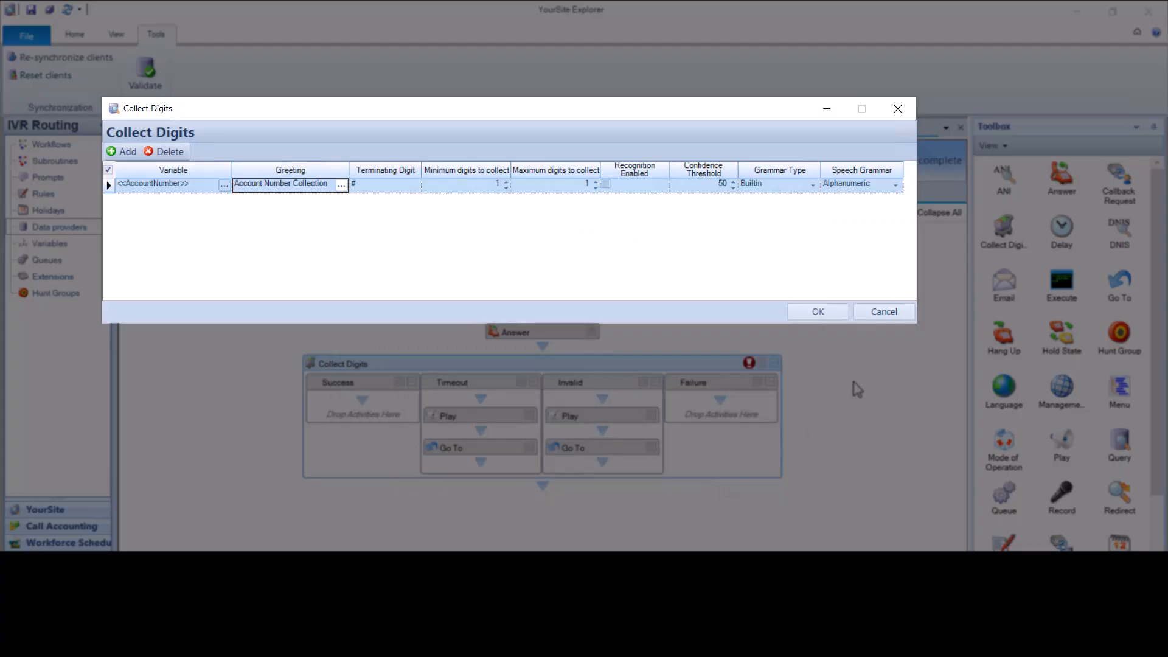
pyautogui.click(837, 314)
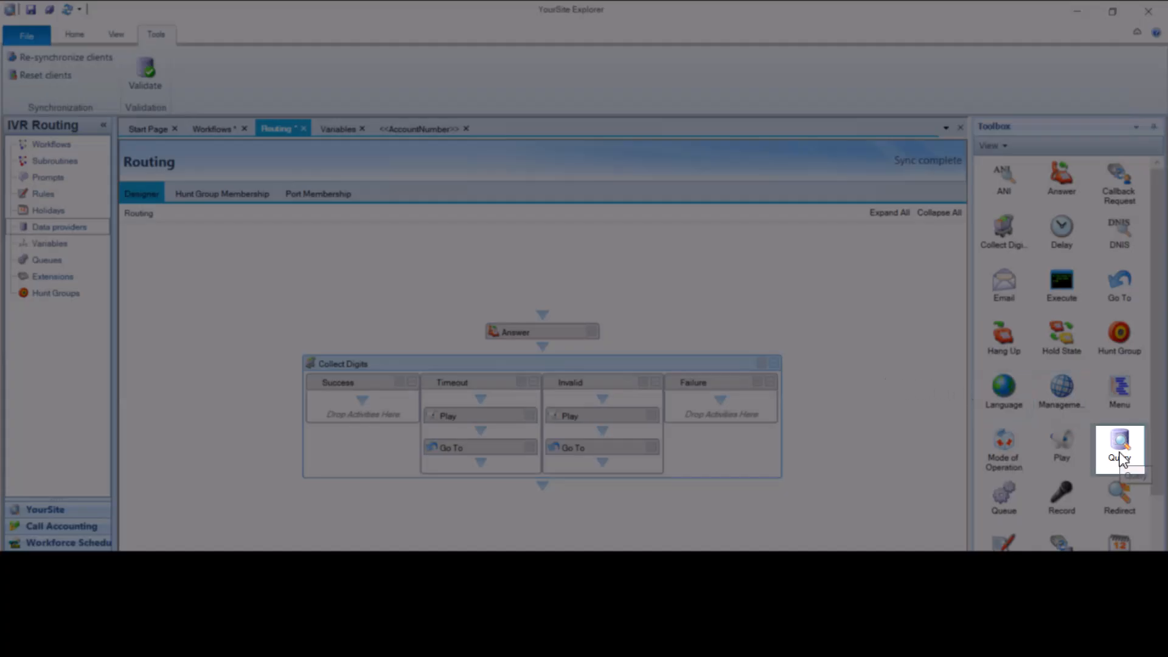
pyautogui.moveTo(1122, 460); pyautogui.dragTo(367, 403)
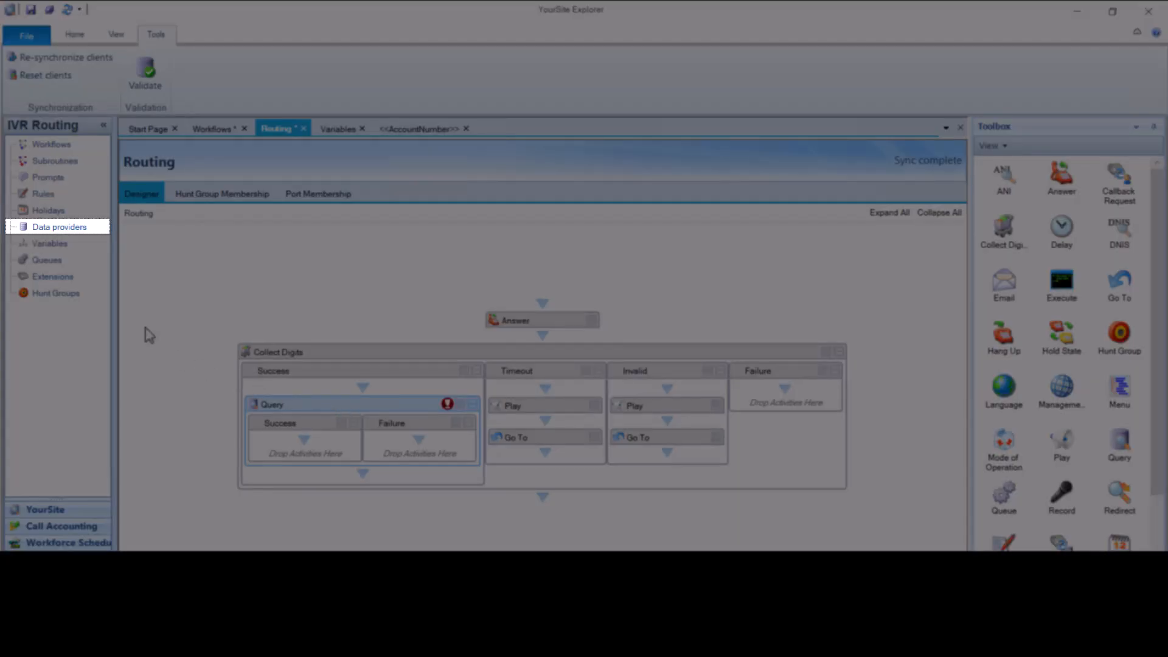
# Create a new Excel data provider named IVR DB
pyautogui.click(67, 234)
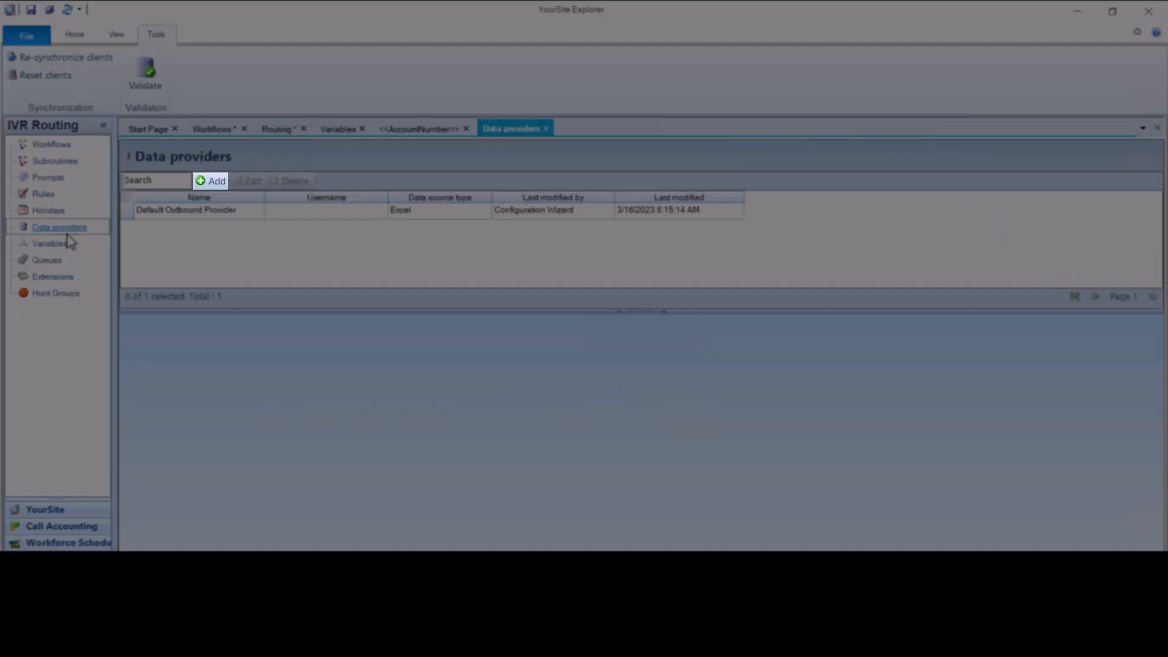
pyautogui.click(211, 180)
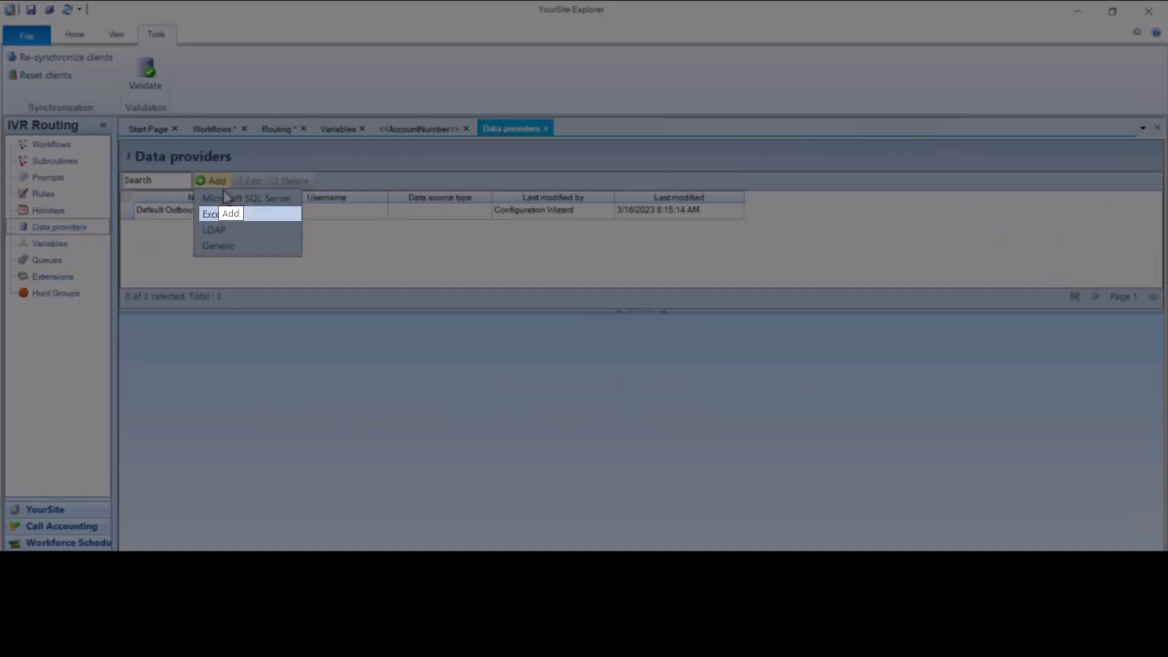
pyautogui.click(263, 215)
pyautogui.write('IVR DB')
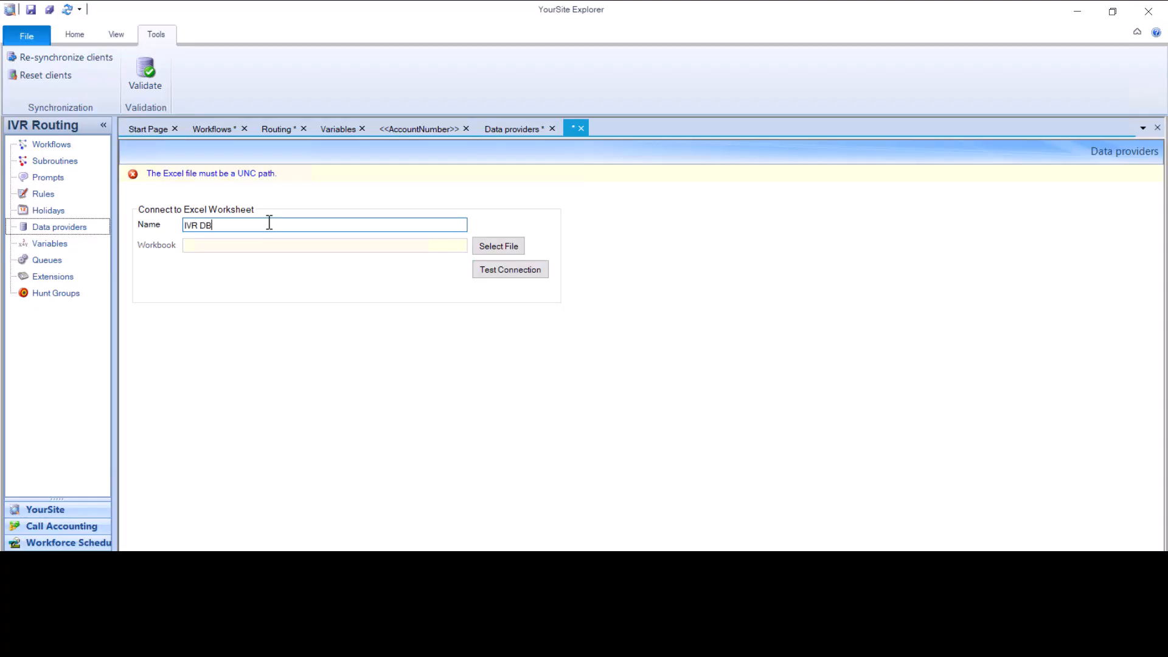
# Switch to File Explorer and copy the network path of the shared IVR DB folder from its sharing properties
pyautogui.hotkey('alt', 'Tab')
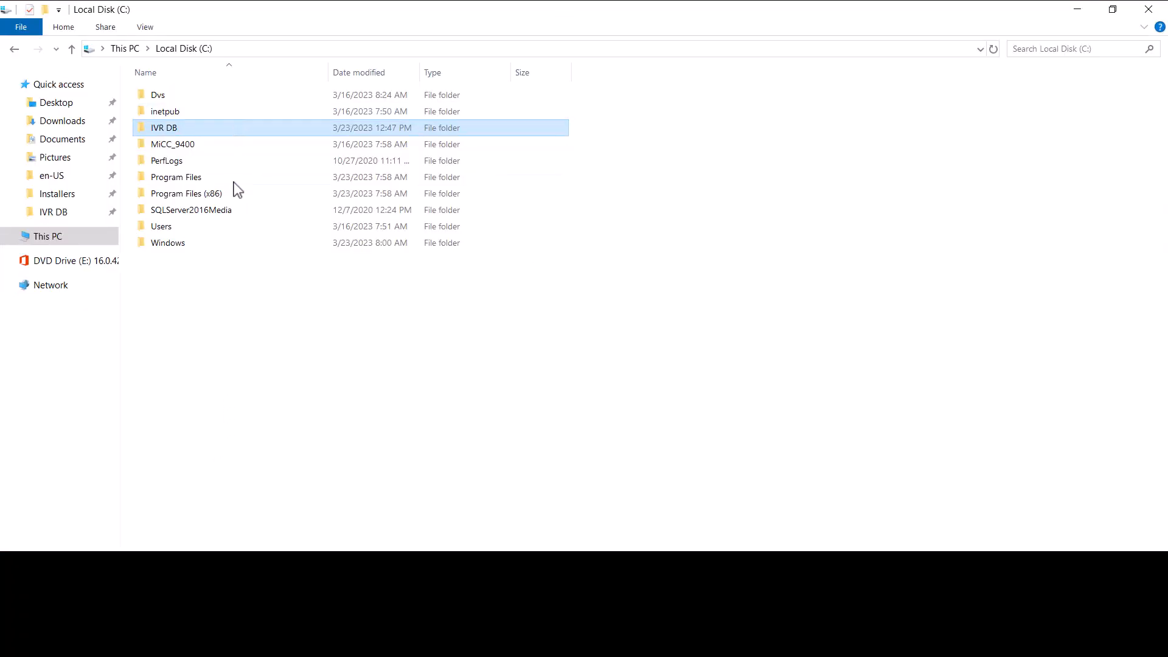
pyautogui.rightClick(234, 128)
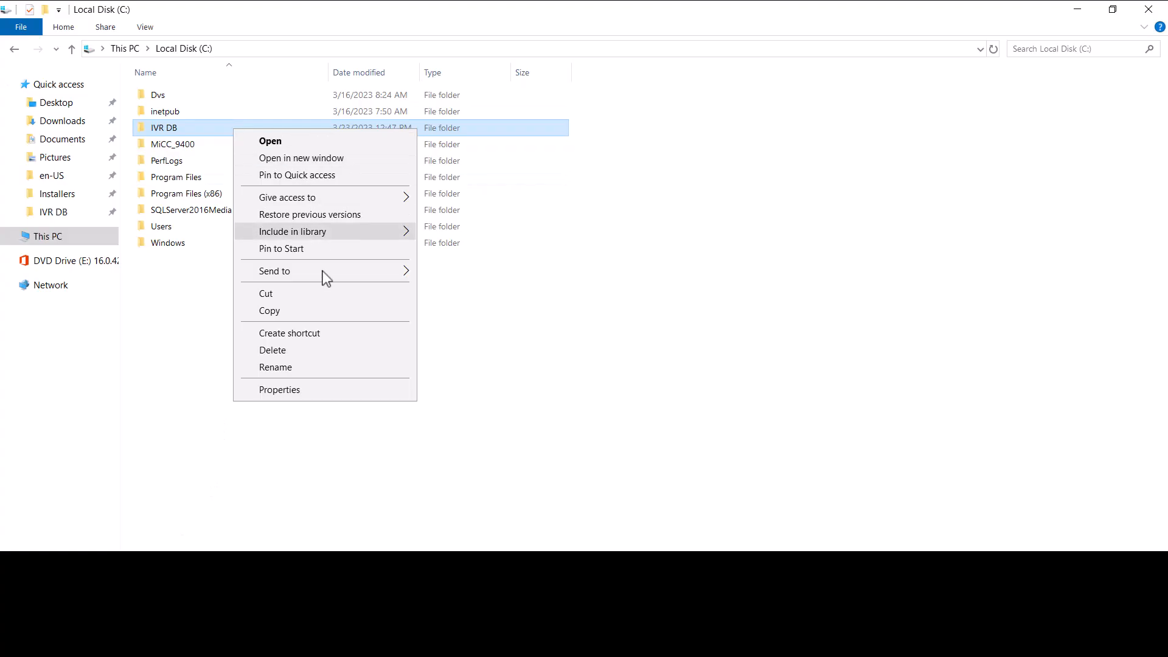
pyautogui.click(313, 390)
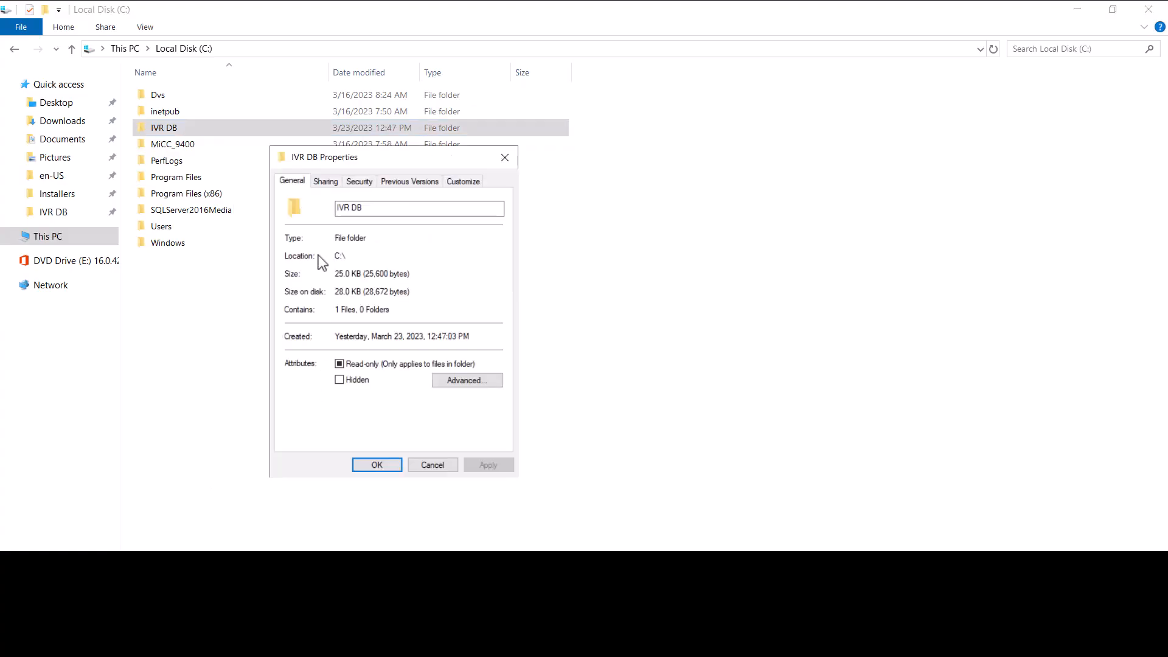
pyautogui.click(326, 183)
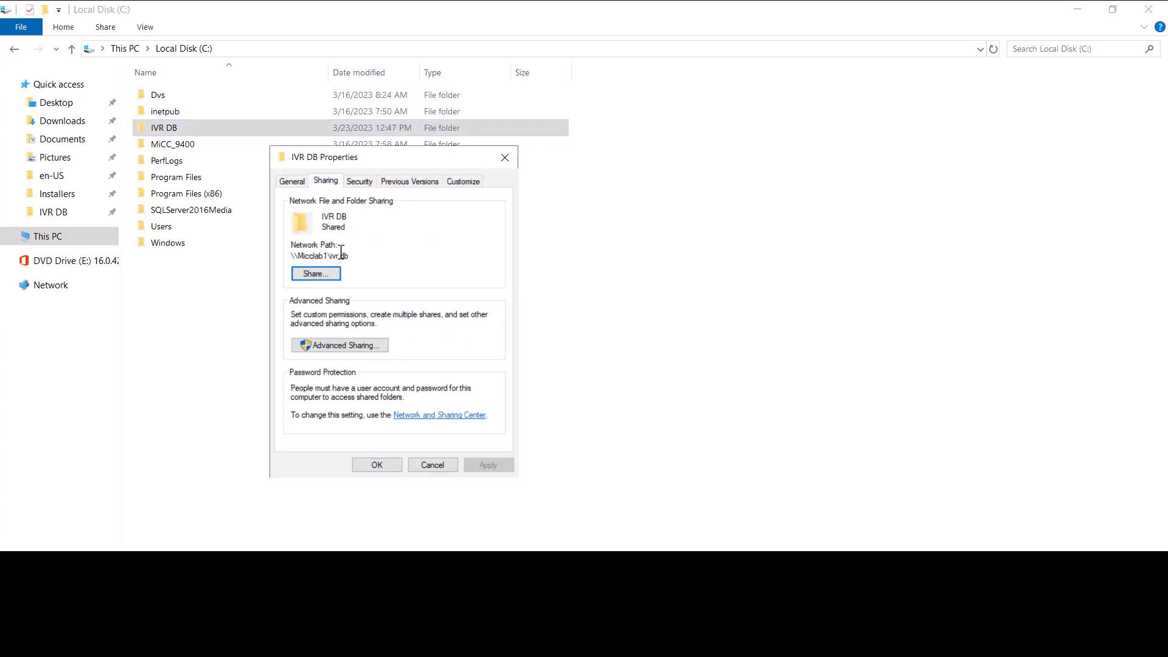
pyautogui.moveTo(351, 253); pyautogui.dragTo(292, 253)
pyautogui.hotkey('ctrl', 'c')
pyautogui.click(444, 464)
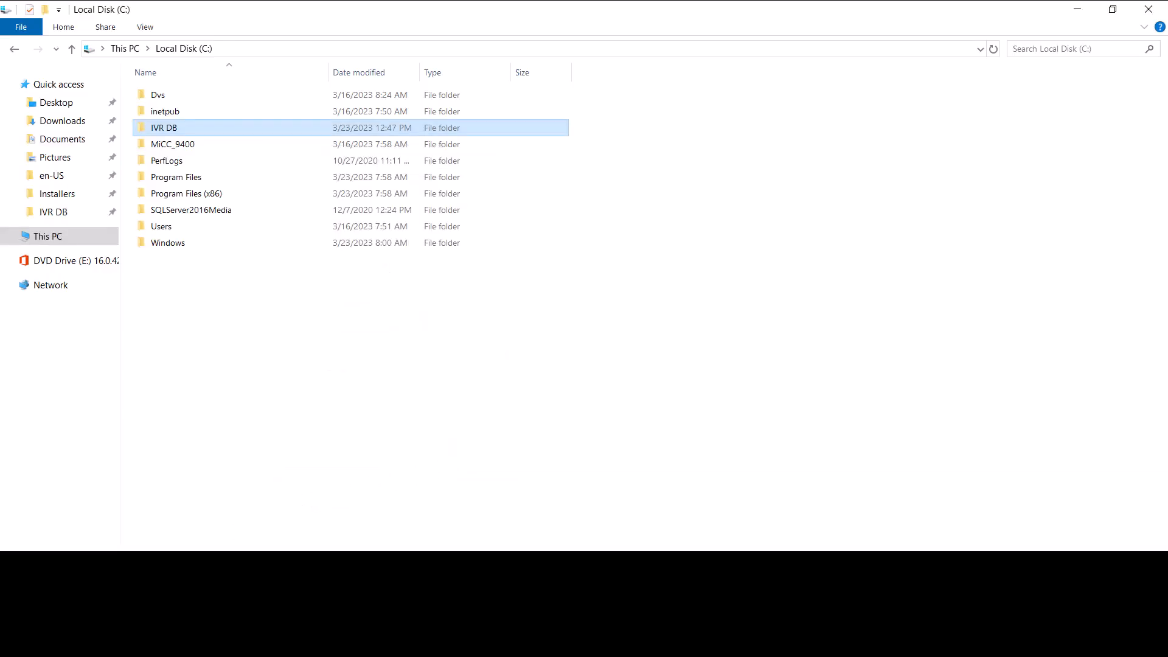
# Back in YourSite Explorer, link the data provider to the IVR DB workbook in the copied network path and save it
pyautogui.click(287, 564)
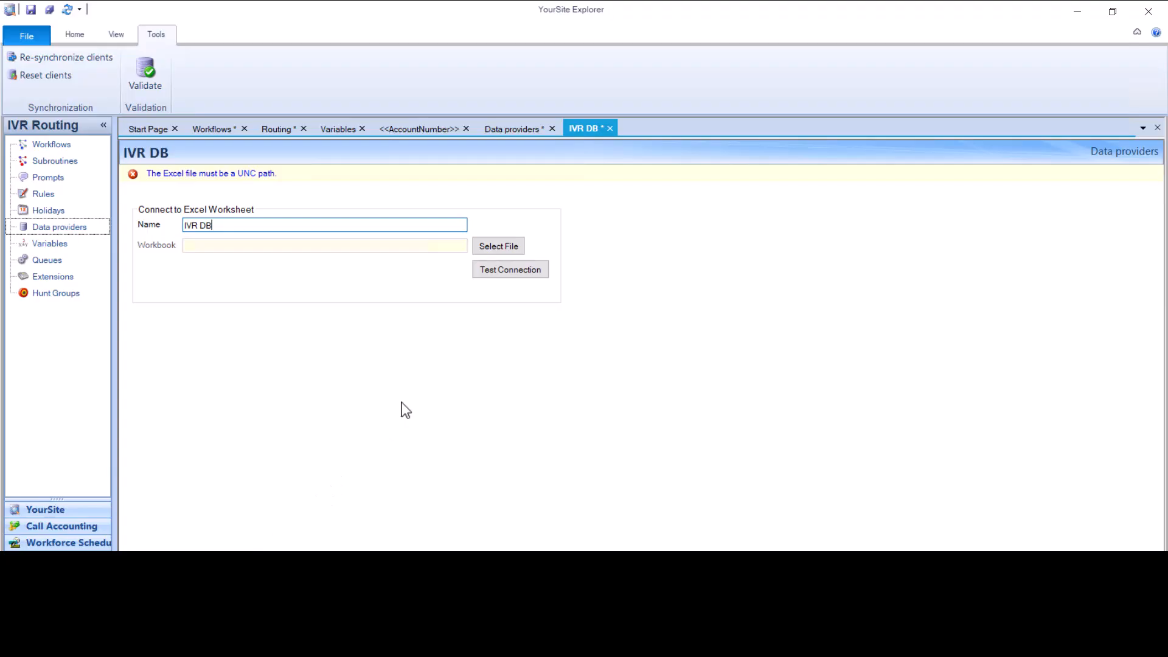
pyautogui.click(488, 250)
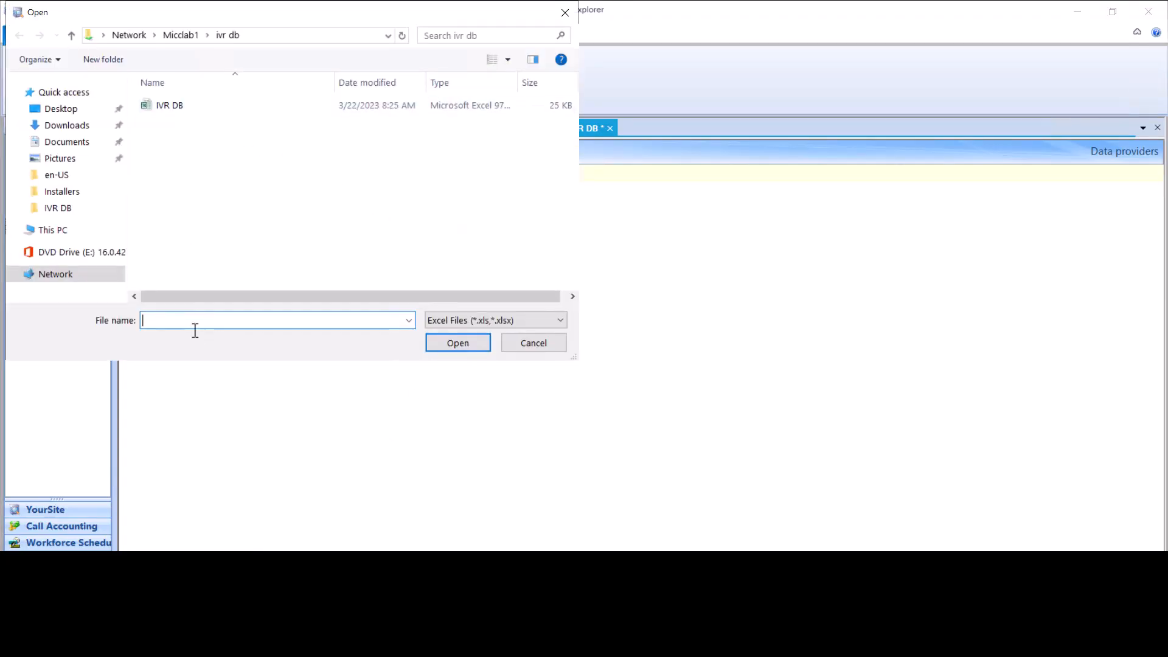
pyautogui.hotkey('ctrl', 'v')
pyautogui.press('Return')
pyautogui.click(190, 108)
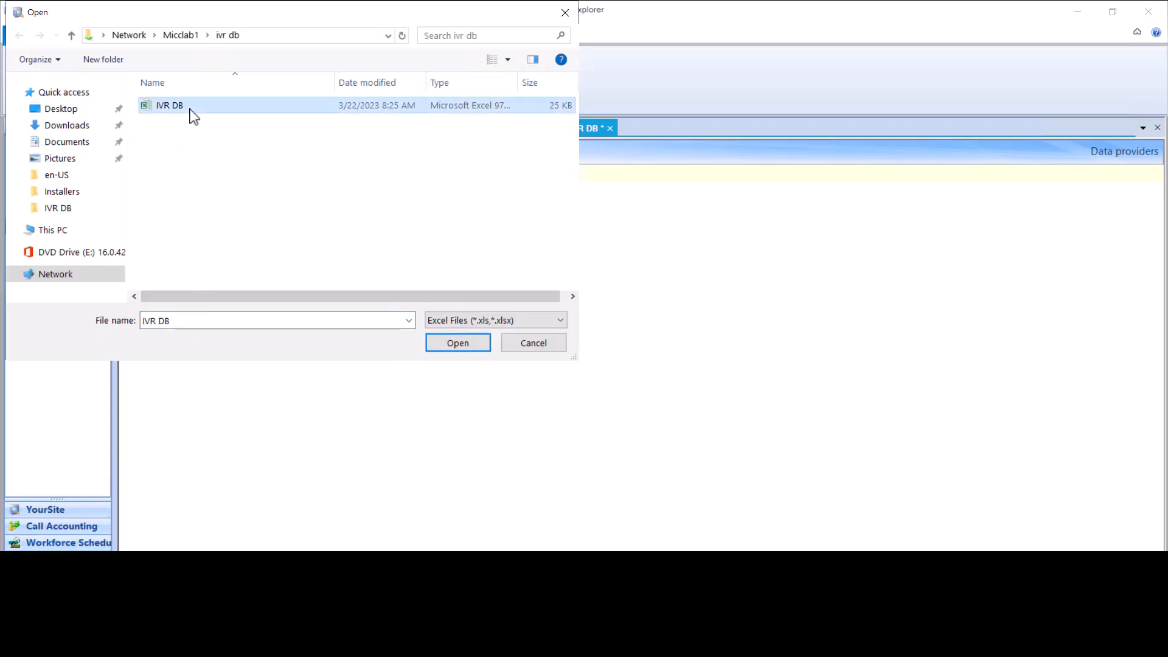
pyautogui.click(468, 359)
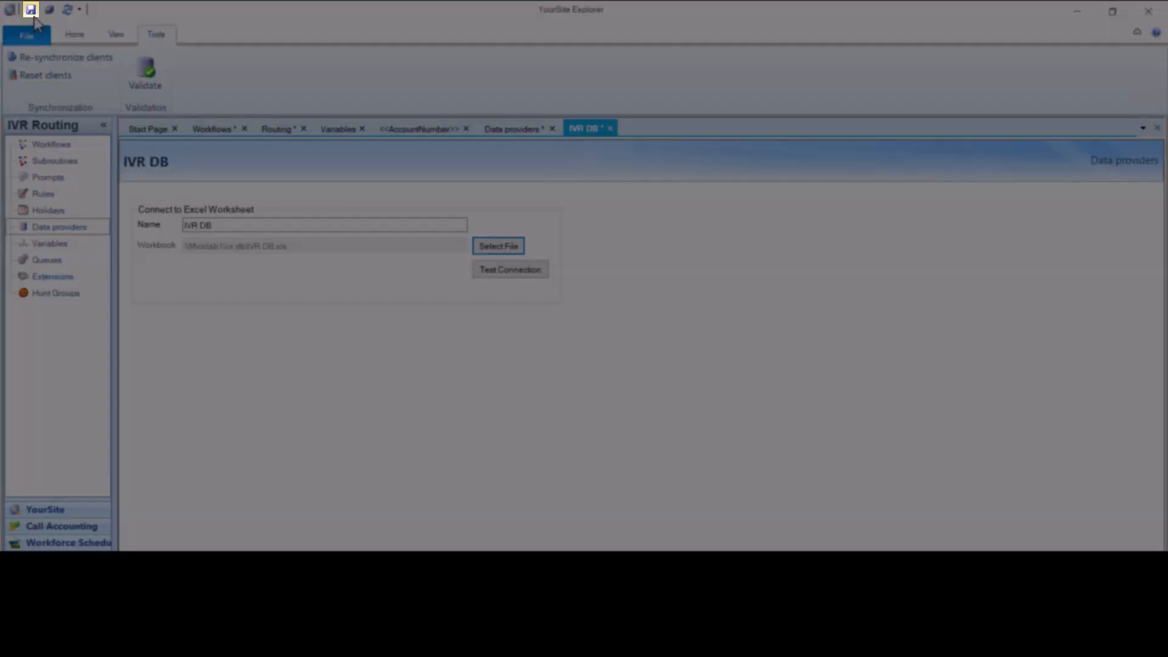
pyautogui.click(31, 11)
# Return to the Routing workflow and assign IVR DB as the Query activity's database provider
pyautogui.click(277, 129)
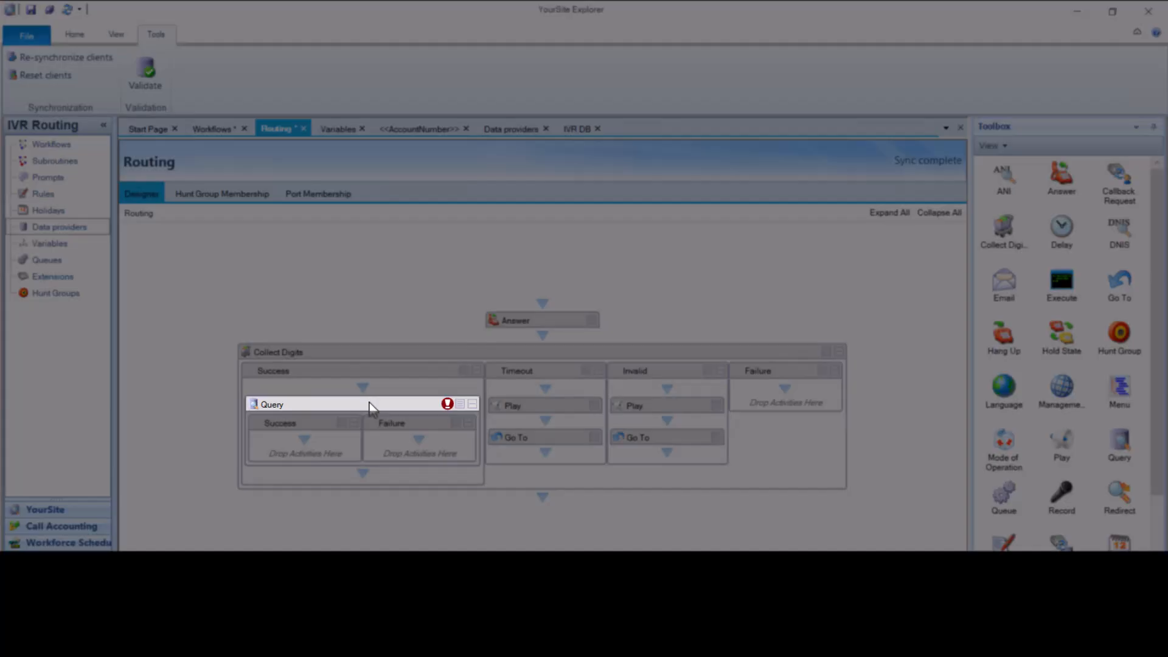
pyautogui.rightClick(370, 405)
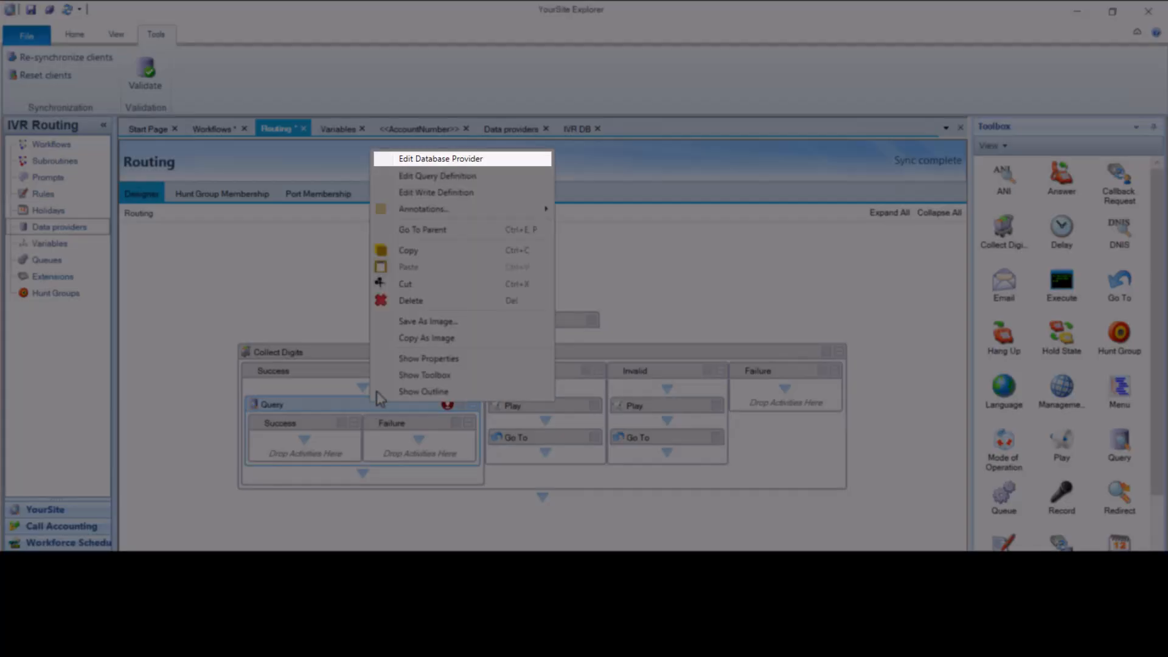
pyautogui.click(453, 160)
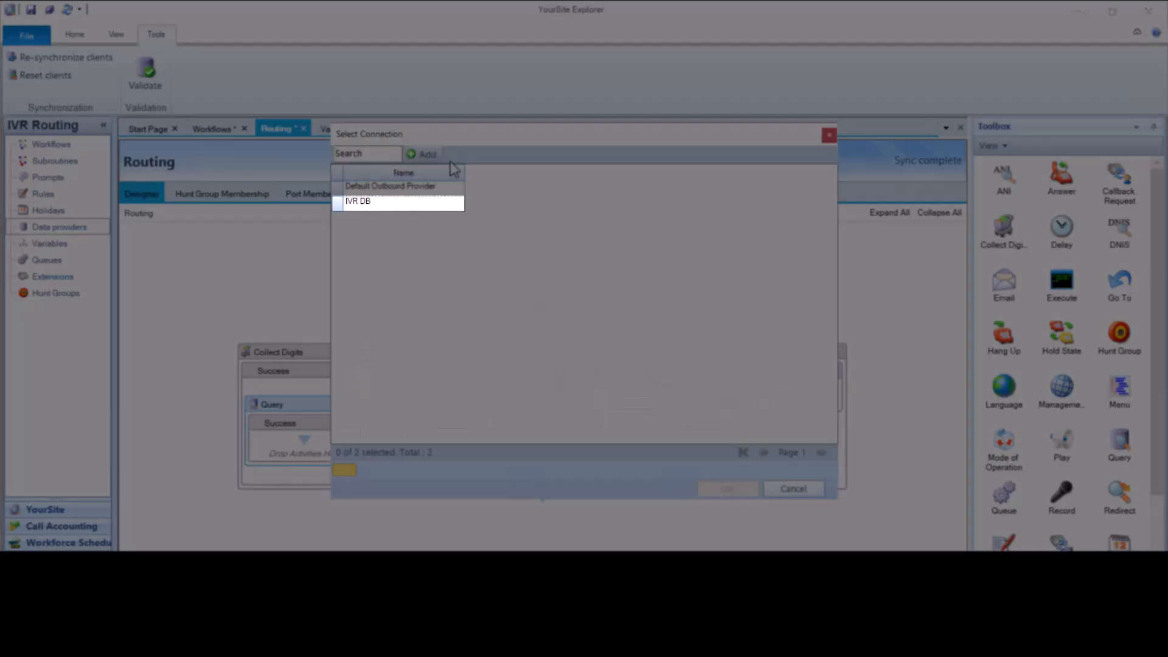
pyautogui.click(389, 205)
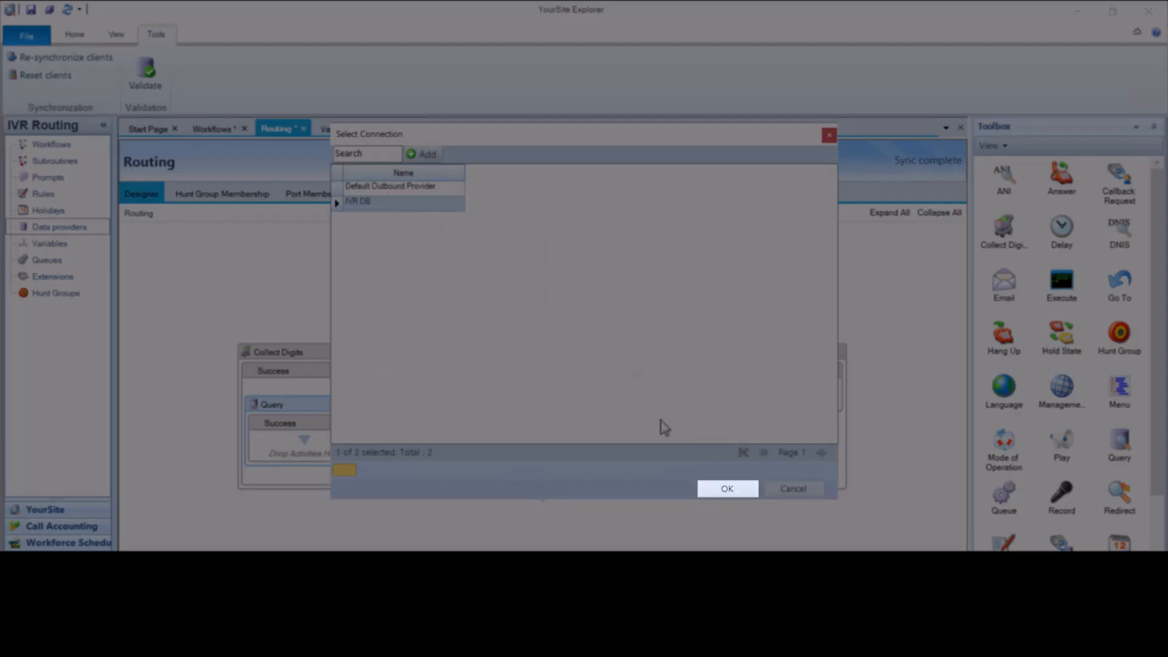
pyautogui.click(715, 490)
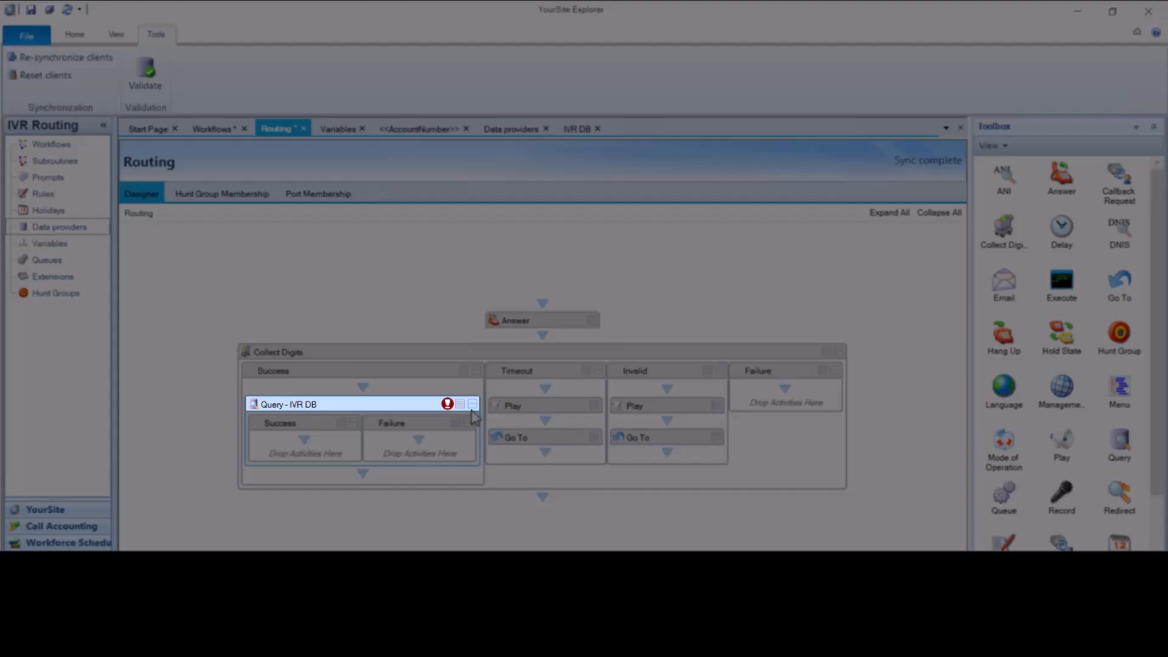
# Open the Query activity's query definition, keep it a Simple Query, and set the column return name to Dialable
pyautogui.rightClick(430, 405)
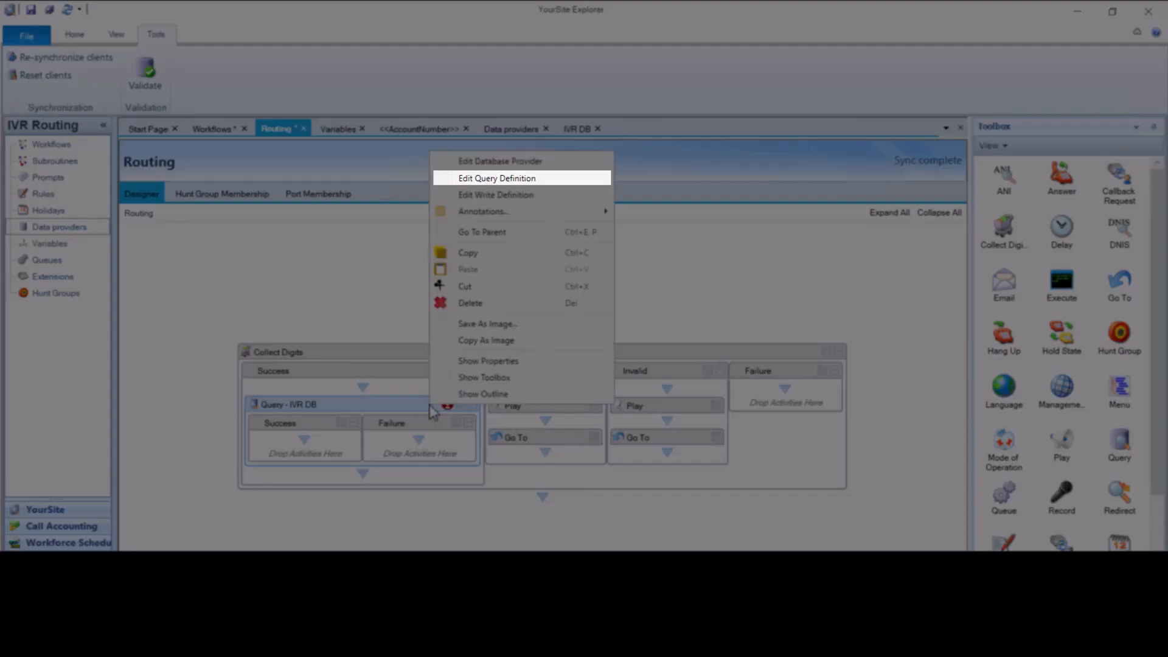
pyautogui.click(539, 179)
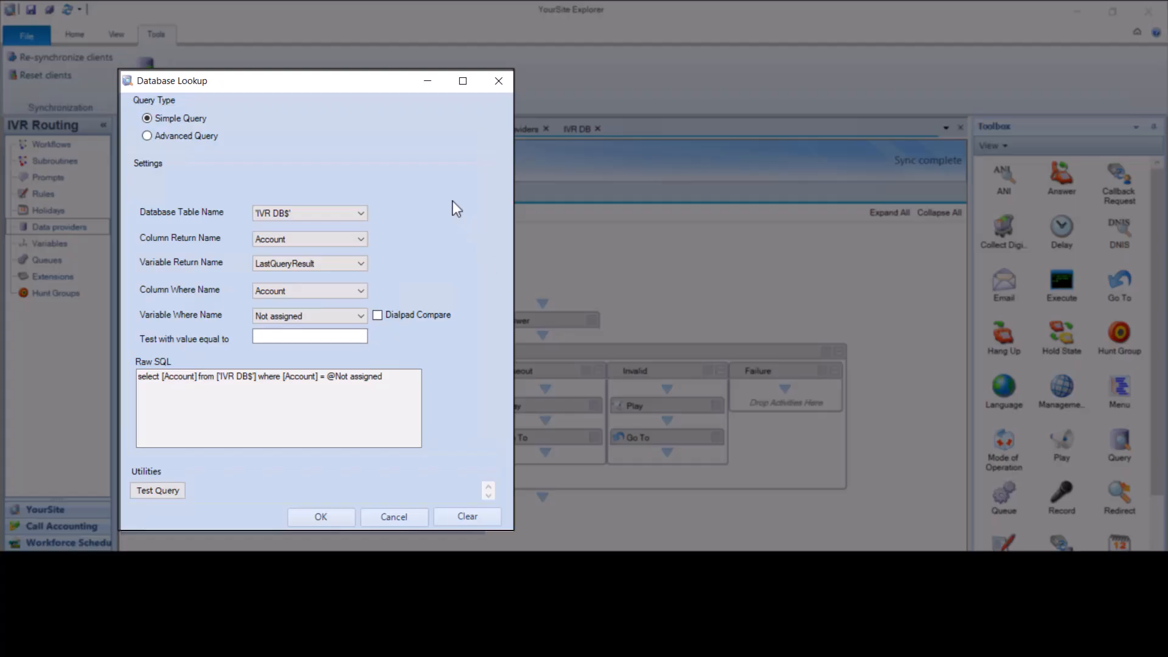
pyautogui.click(208, 137)
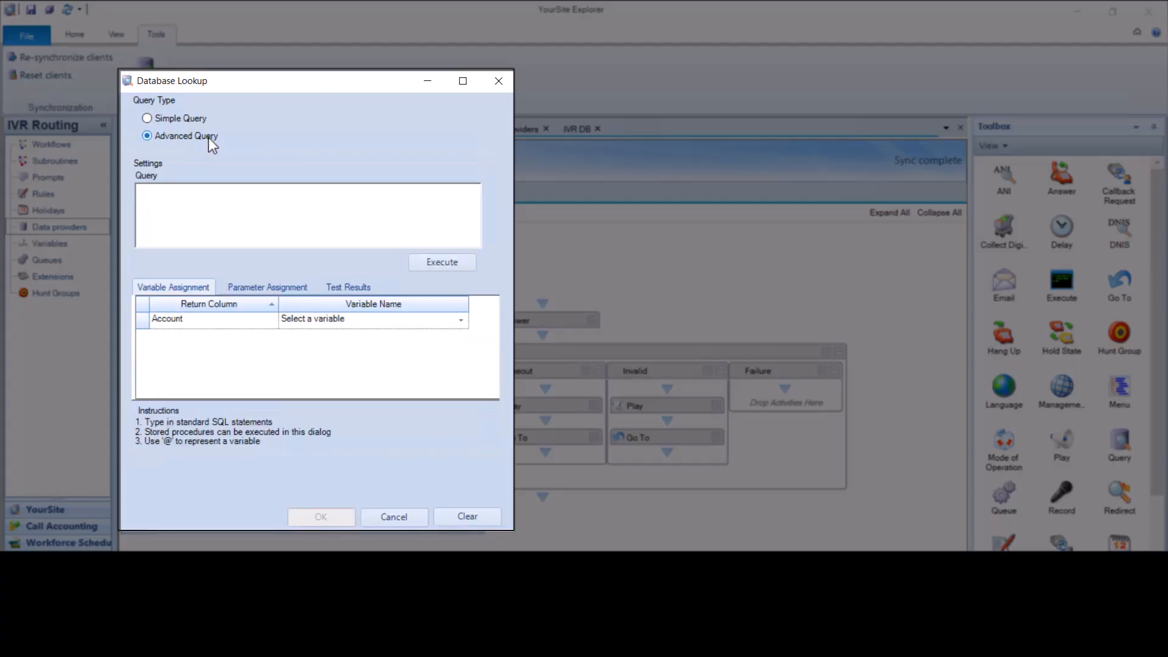
pyautogui.click(189, 118)
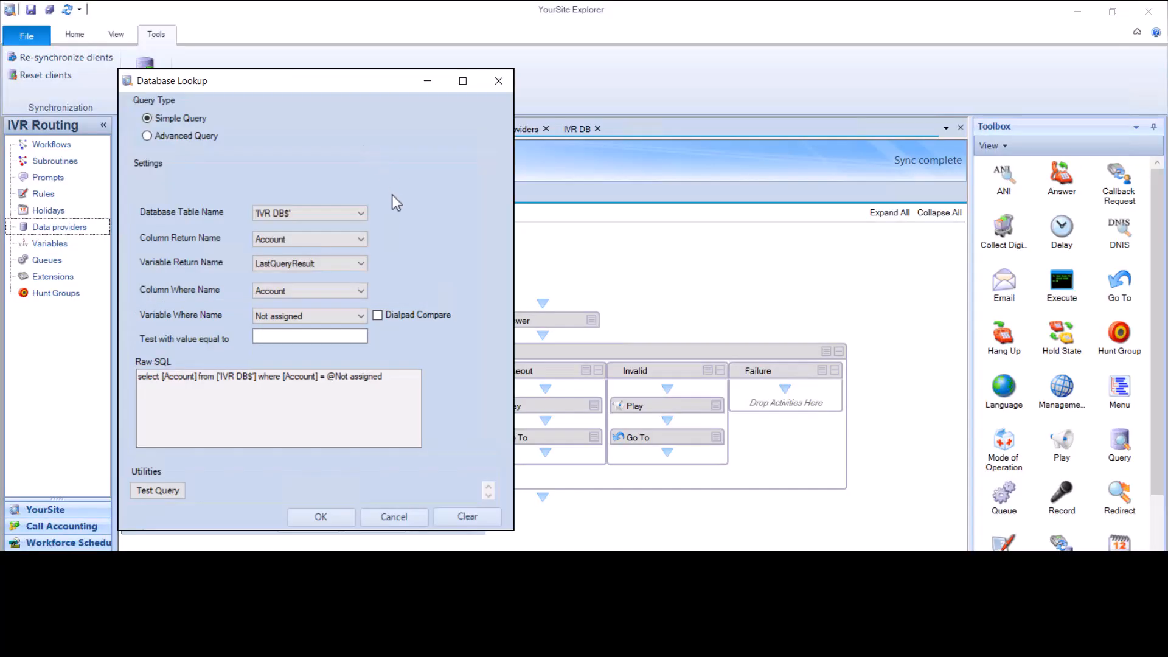
pyautogui.click(360, 239)
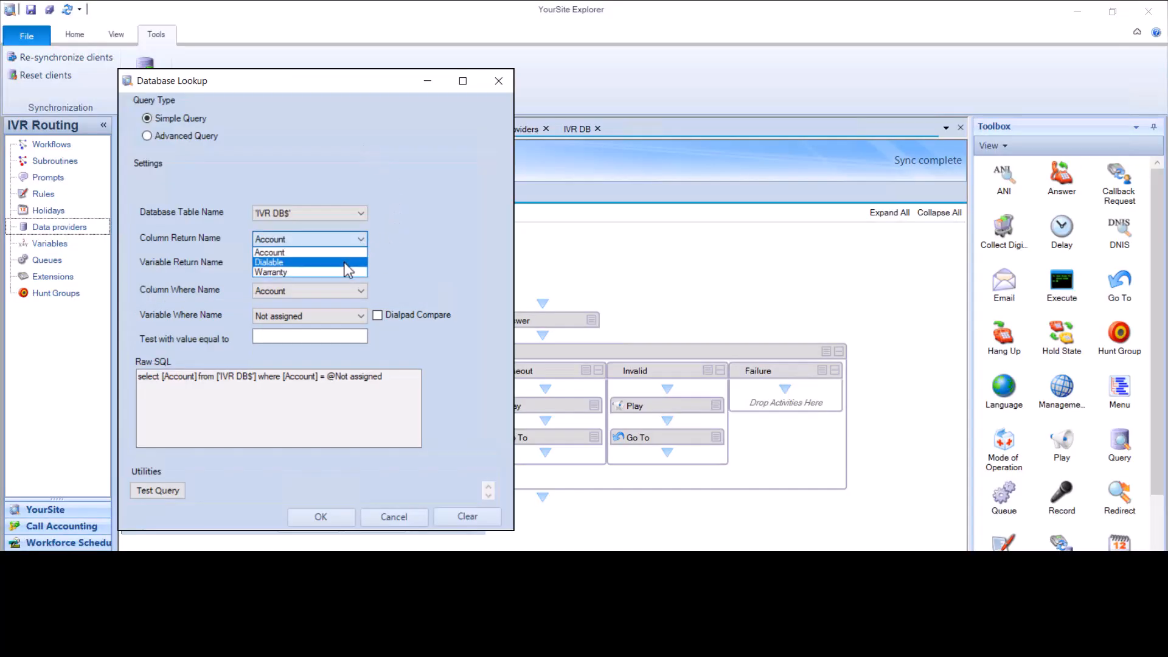
pyautogui.click(349, 260)
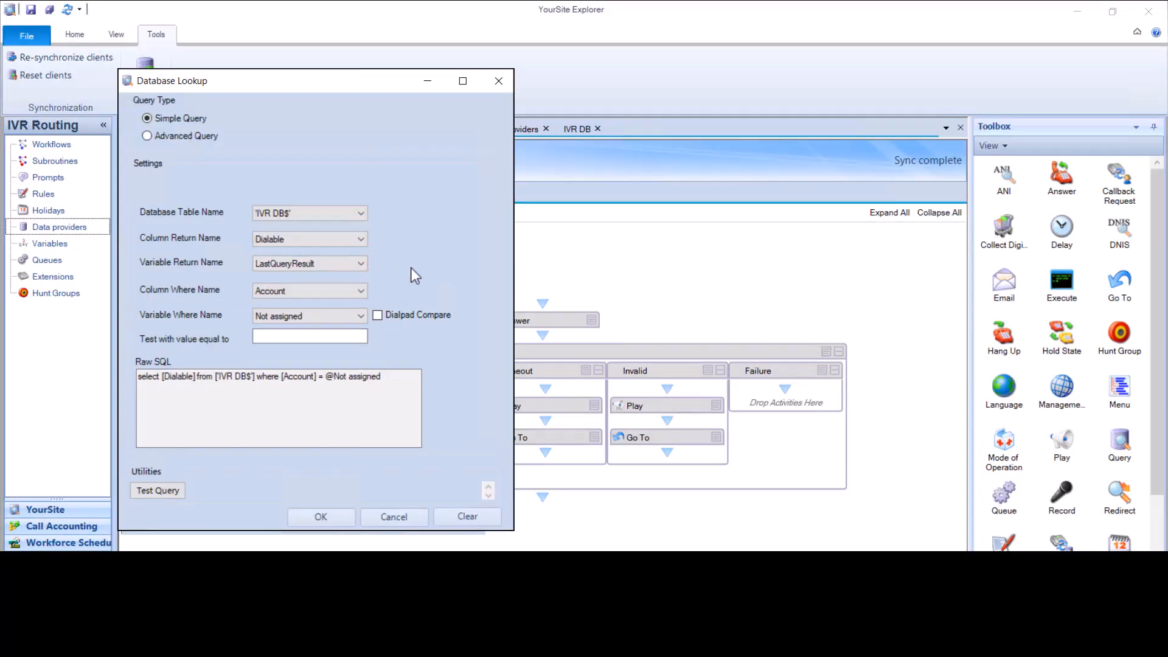
# Set the query's variable where name to AccountNumber and accept the query definition
pyautogui.click(360, 316)
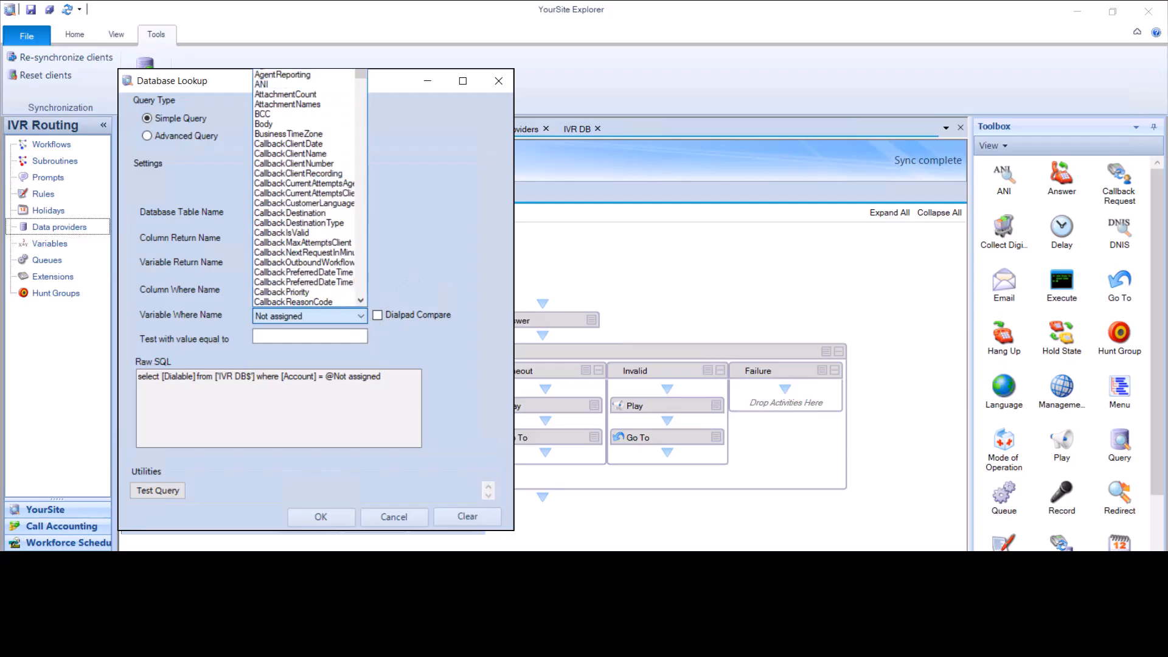
pyautogui.click(283, 64)
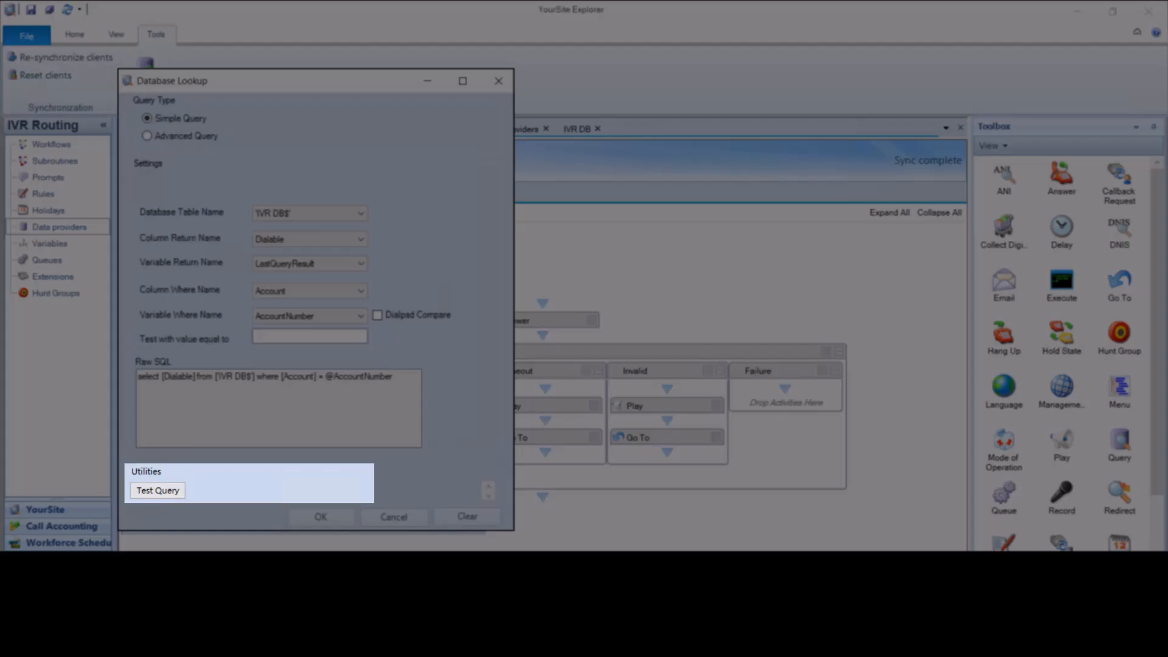
pyautogui.click(346, 516)
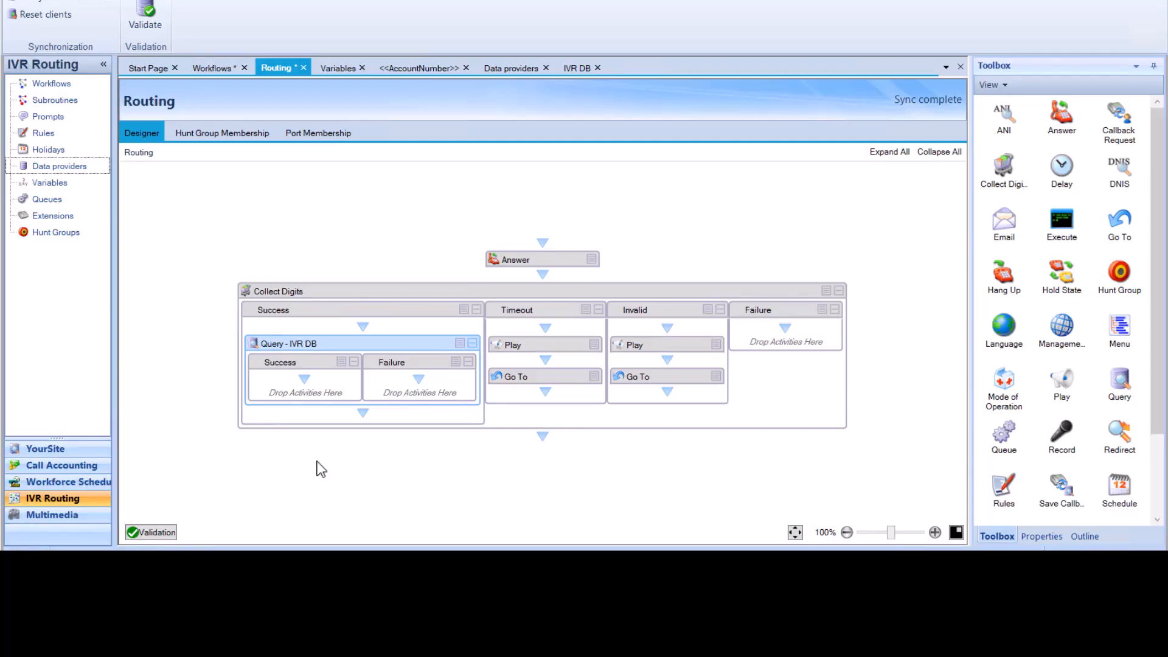
# Add a Transfer activity to the IVR DB query's Success branch and choose the LastQueryResult variable as its destination
pyautogui.scroll(-3, 1061, 481)
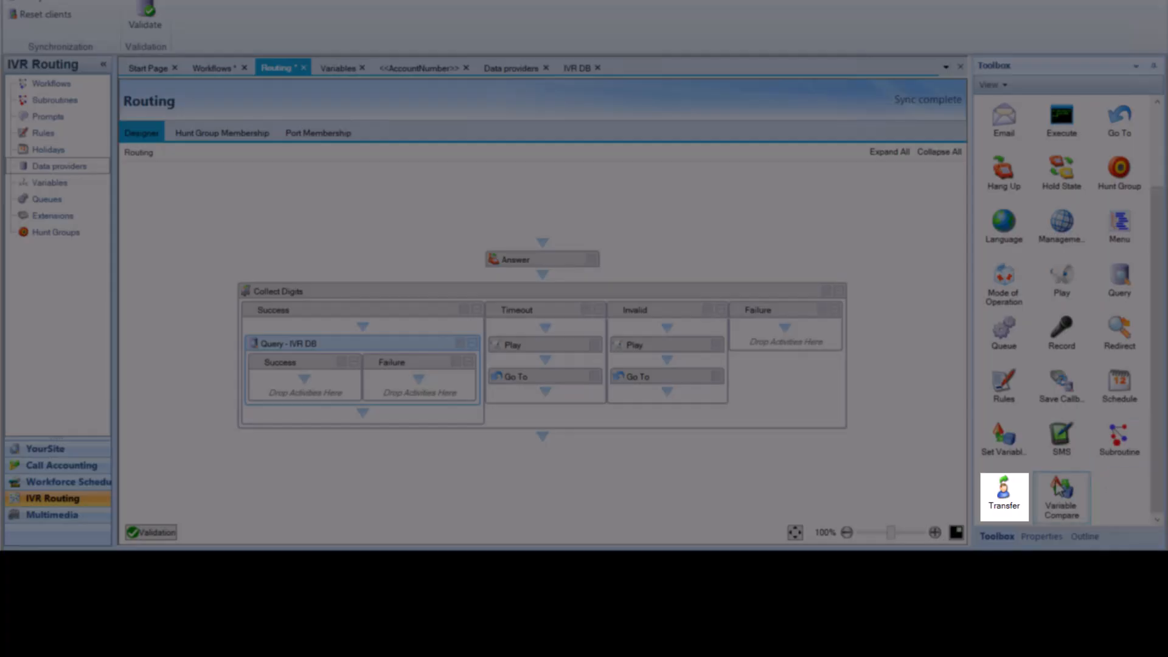
pyautogui.moveTo(1006, 491); pyautogui.dragTo(307, 383)
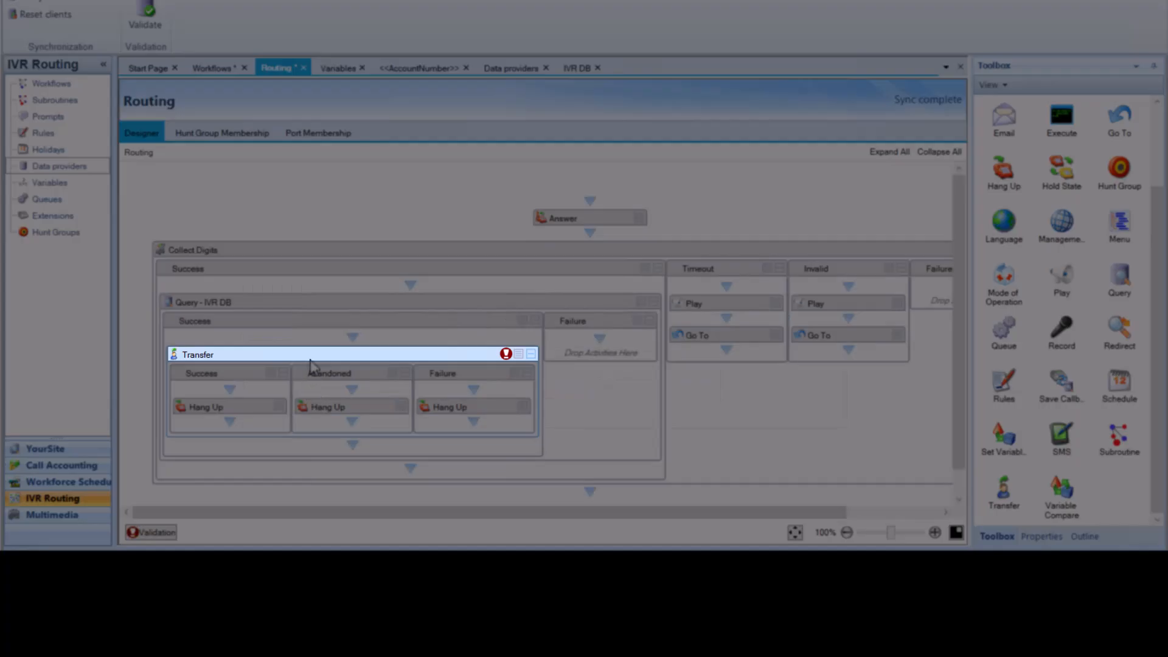
pyautogui.rightClick(312, 361)
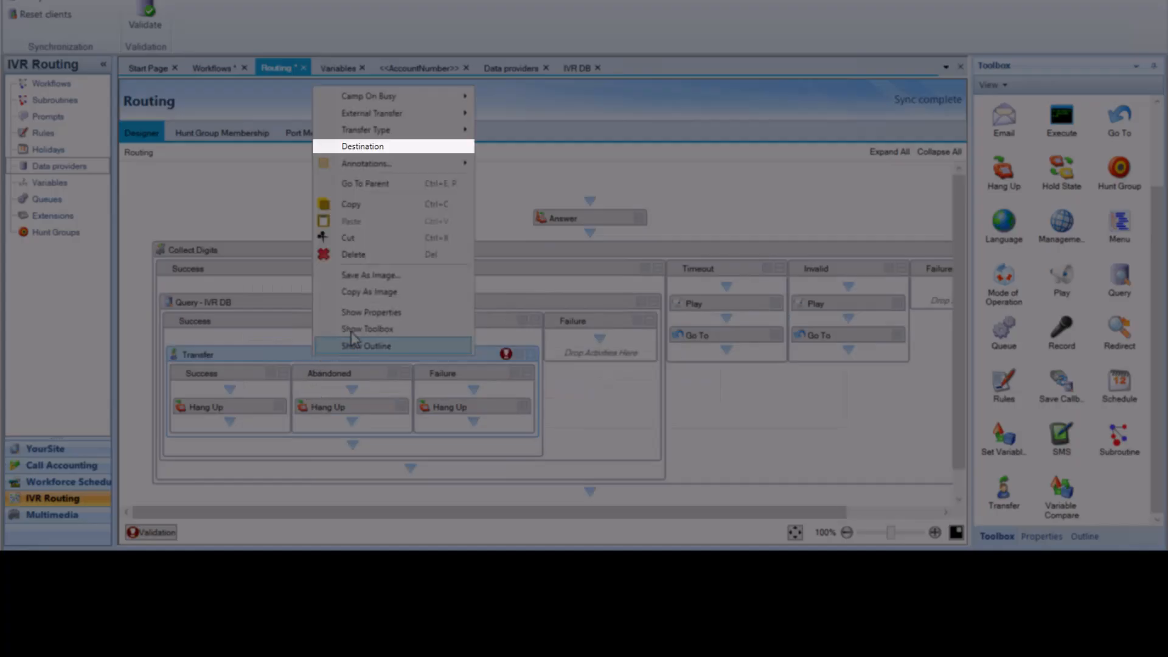
pyautogui.click(424, 148)
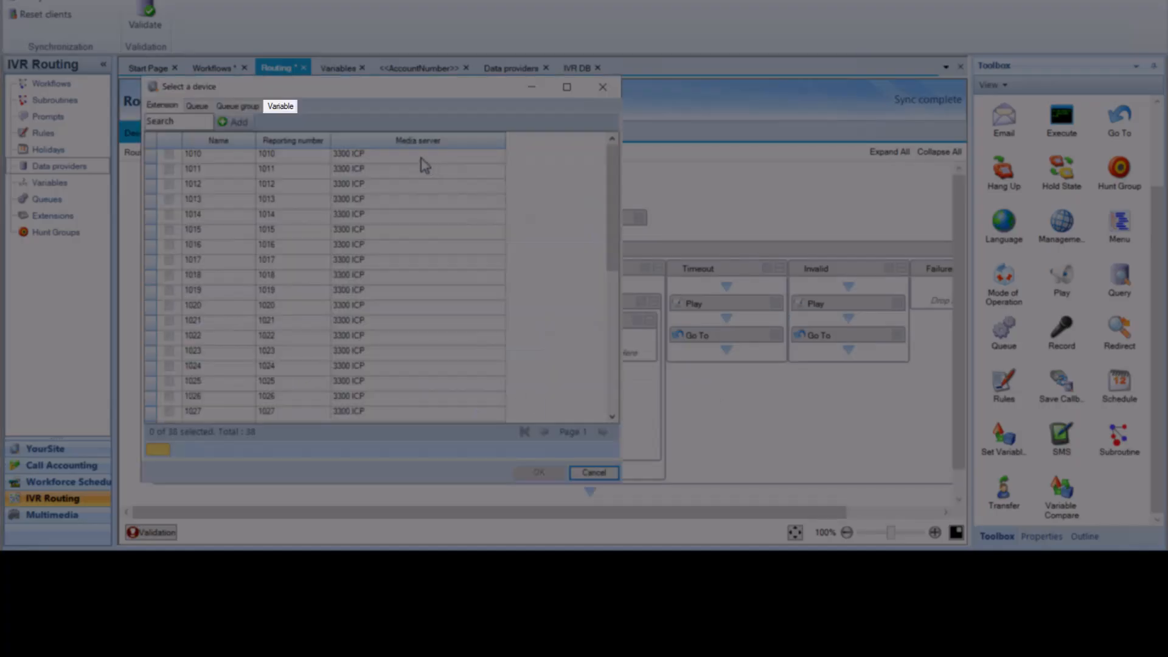
pyautogui.click(285, 108)
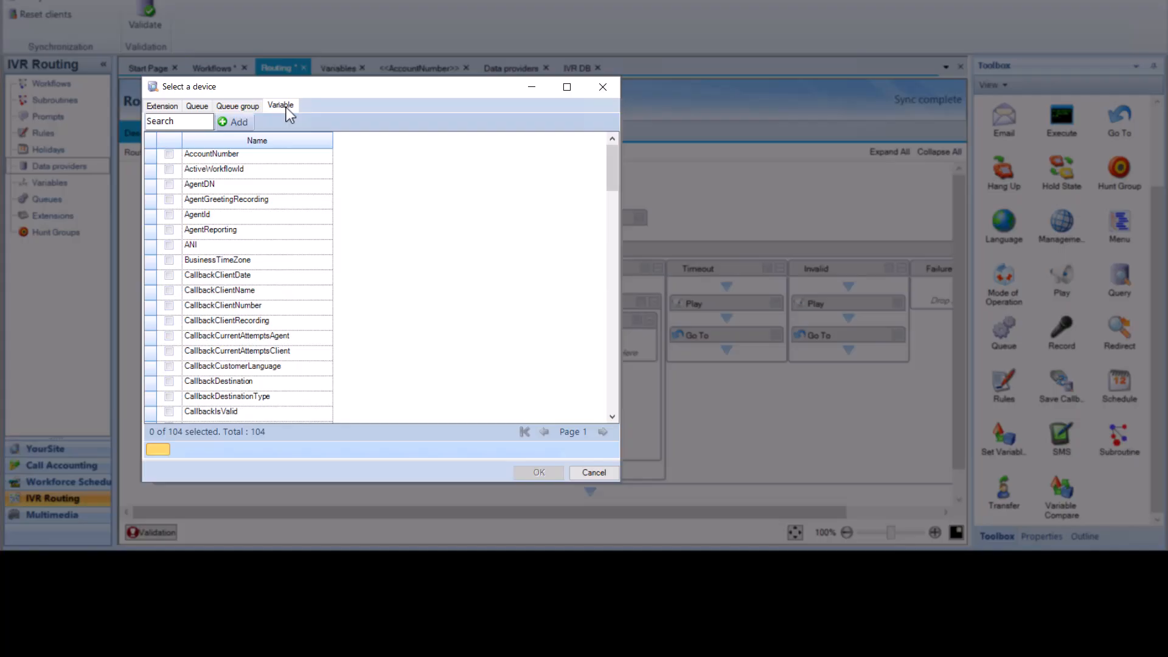
pyautogui.moveTo(611, 182); pyautogui.dragTo(613, 309)
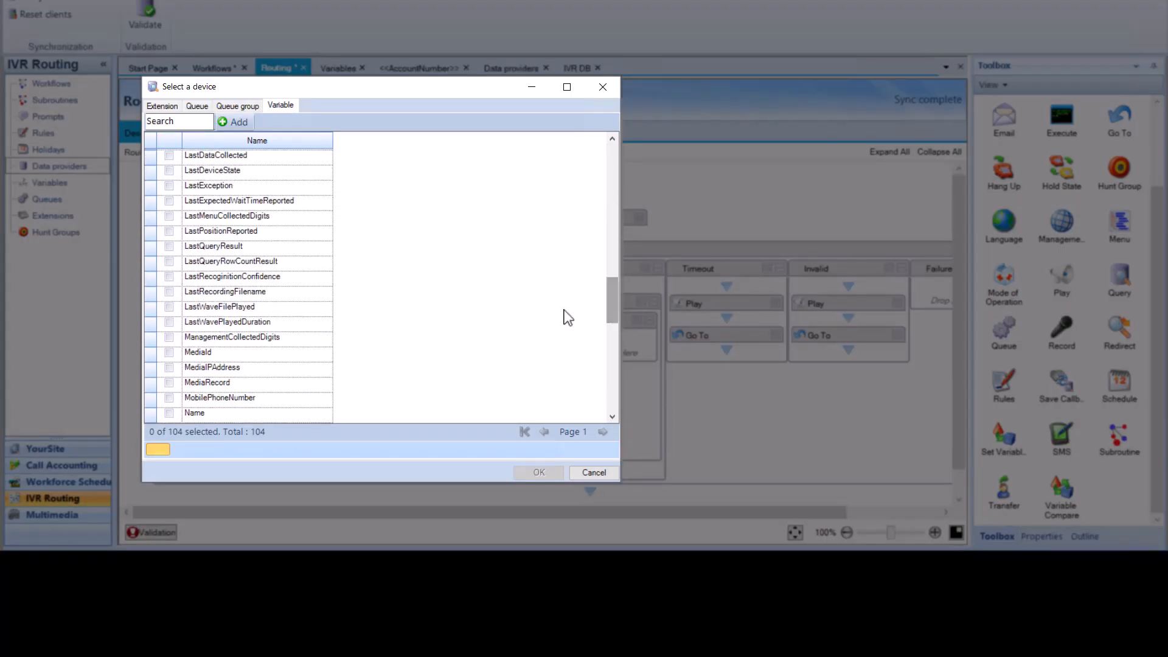
pyautogui.click(169, 246)
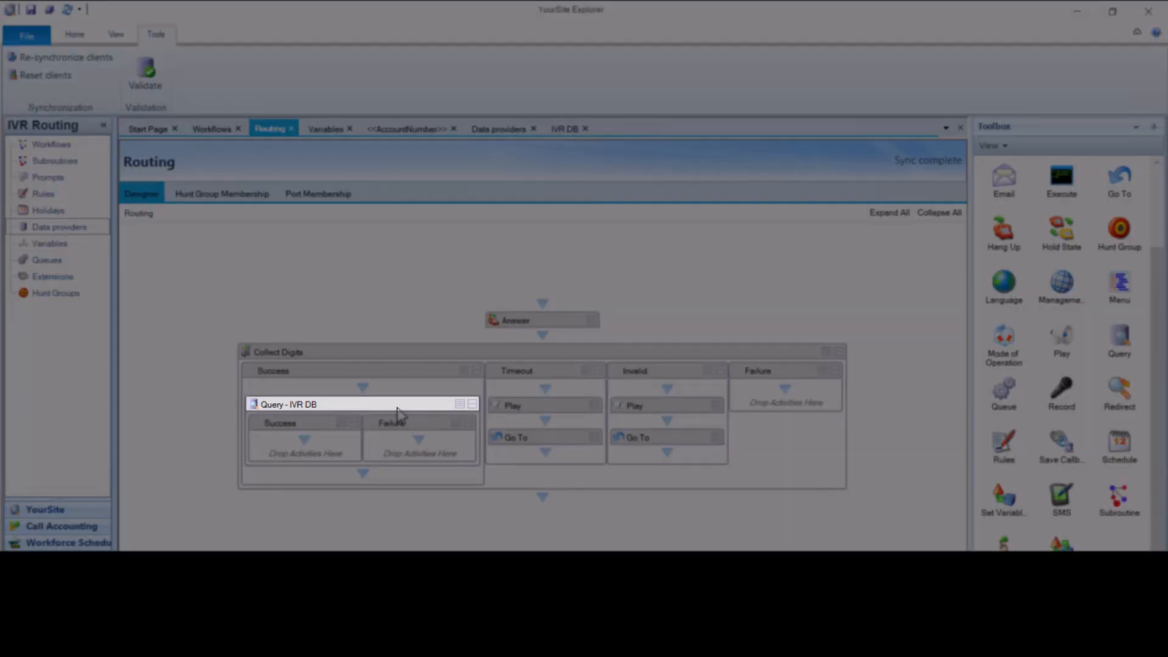
# Reopen the IVR DB query's definition and set the column return name to Warranty
pyautogui.rightClick(397, 413)
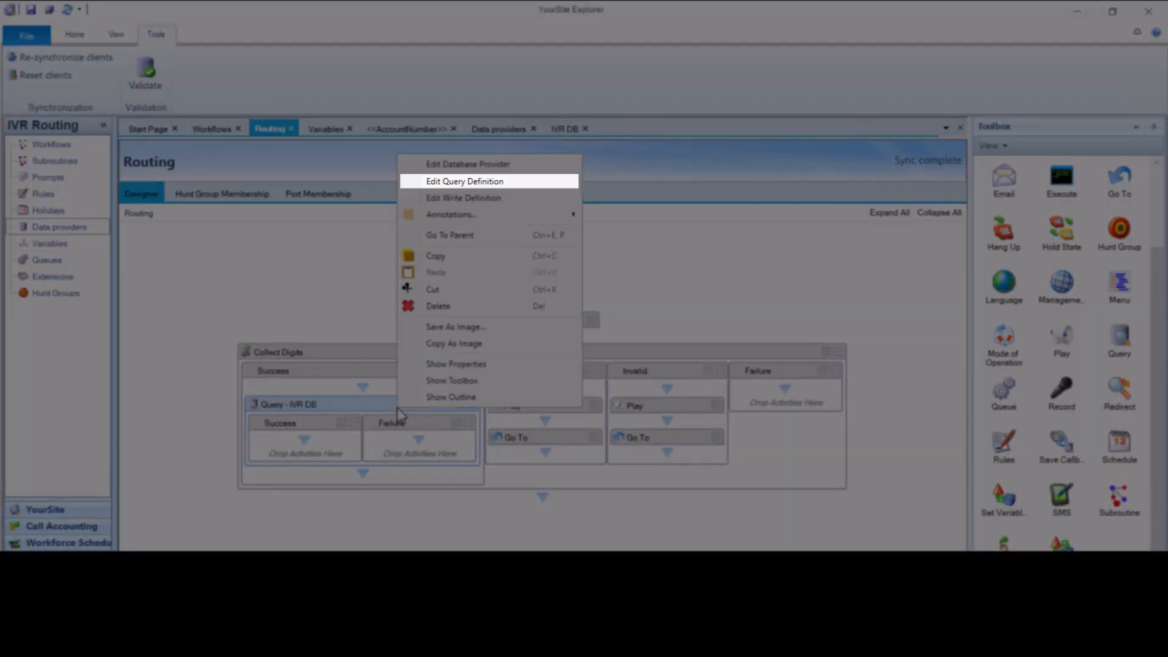
pyautogui.click(487, 182)
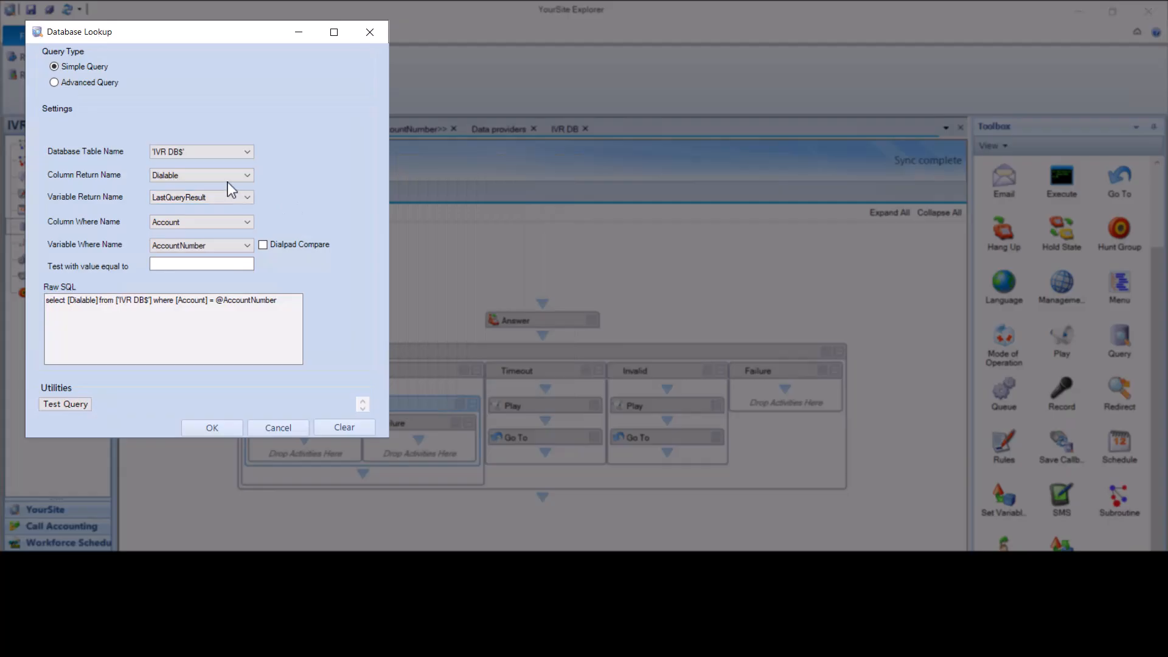
pyautogui.click(227, 180)
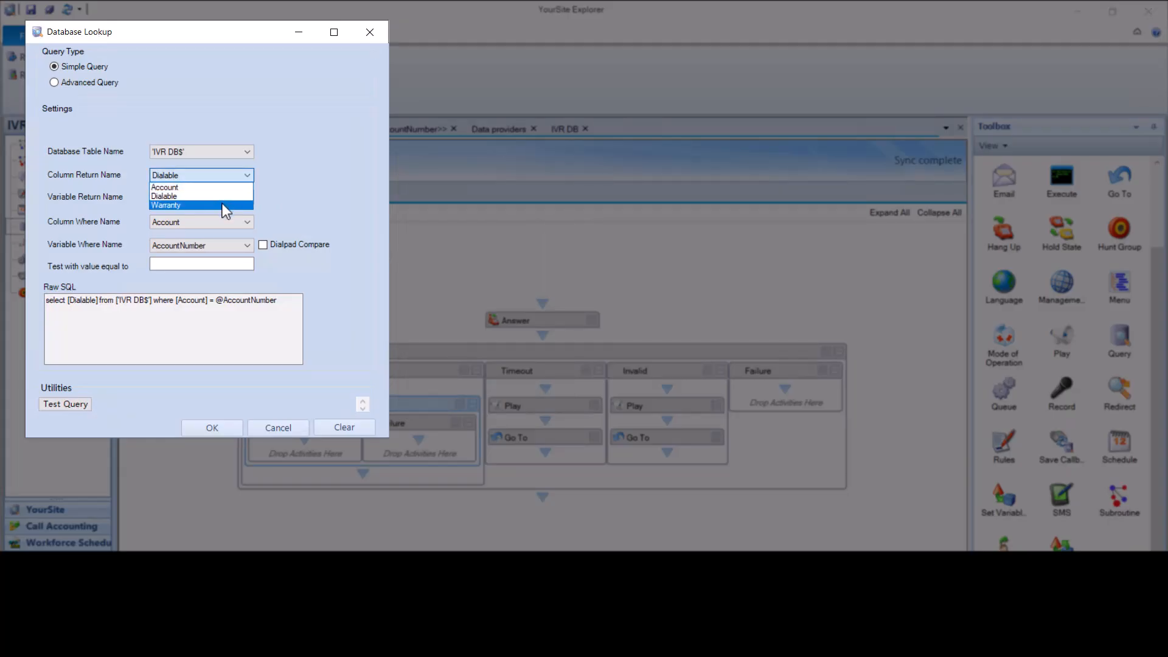
pyautogui.click(222, 204)
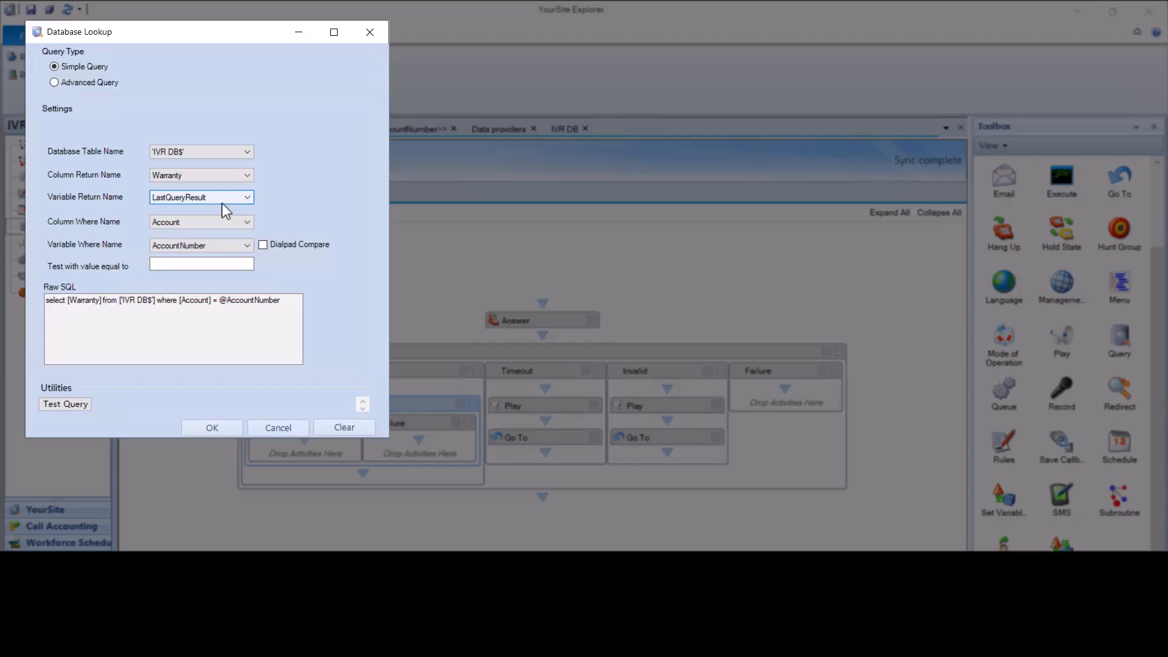
# Test the Warranty query with a sample account number and accept the query definition
pyautogui.click(197, 263)
pyautogui.write('999')
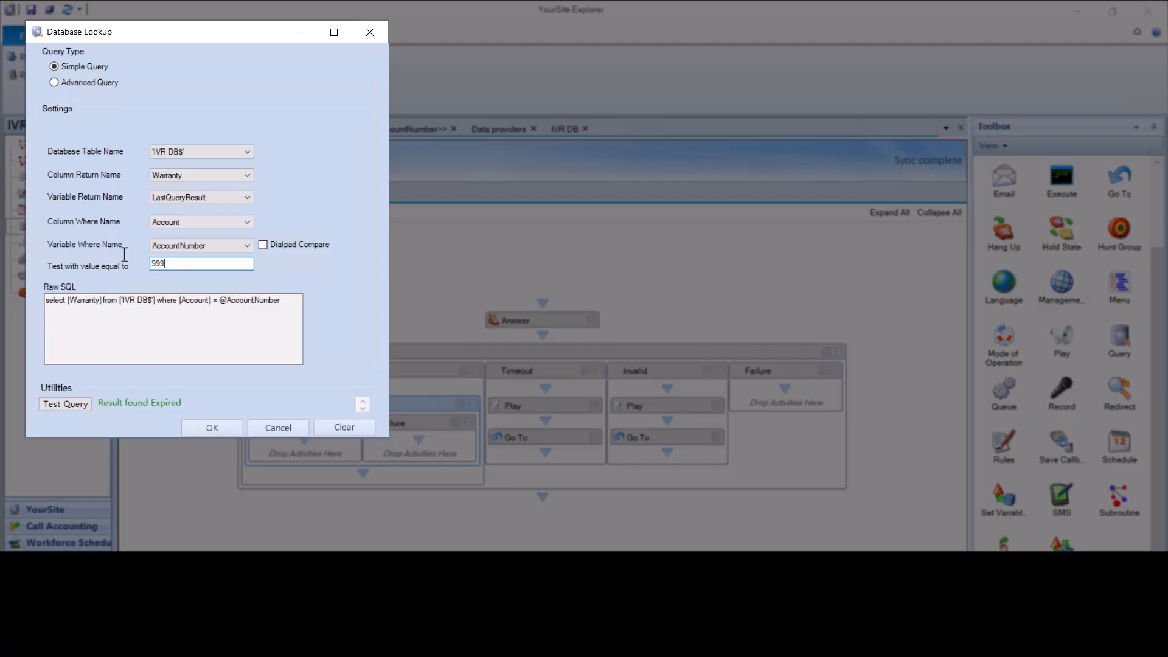
pyautogui.click(65, 404)
pyautogui.click(206, 425)
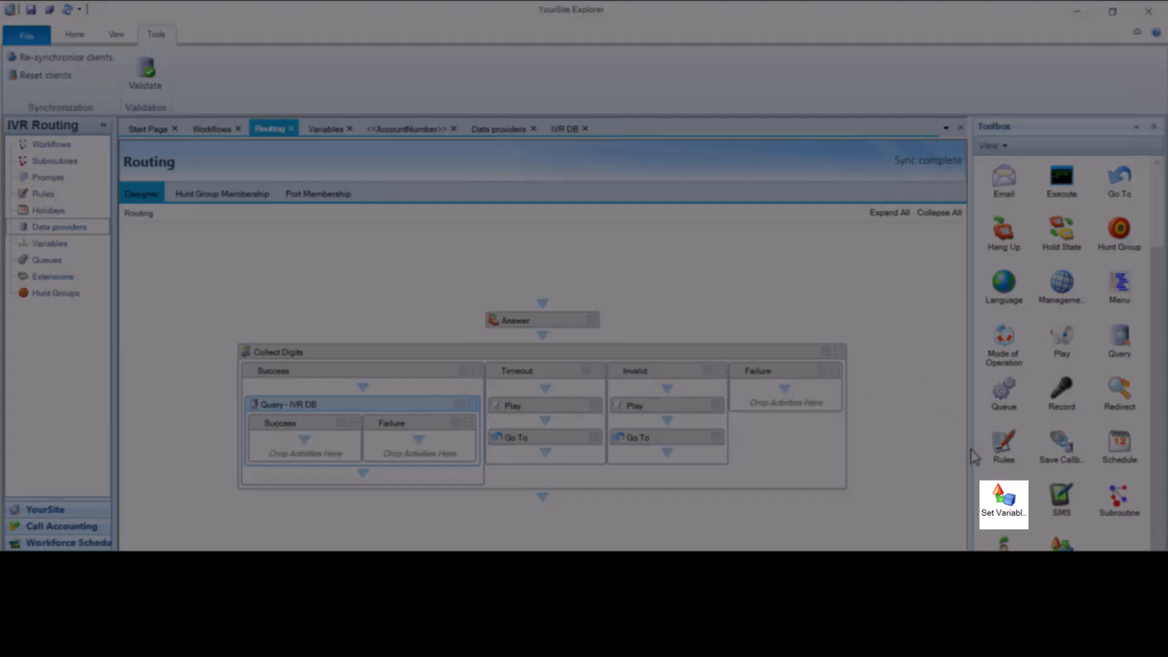
# Place a Set Variables activity in the IVR DB query's Success branch and add an entry to its variable settings
pyautogui.click(1007, 495)
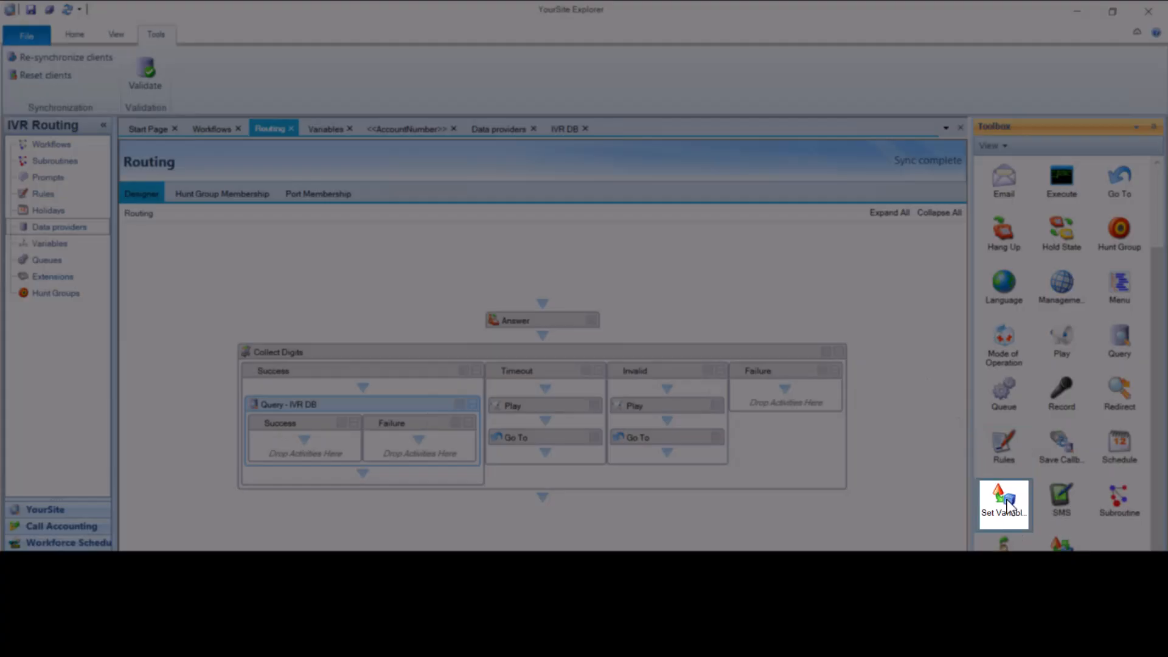
pyautogui.moveTo(1007, 505); pyautogui.dragTo(320, 455)
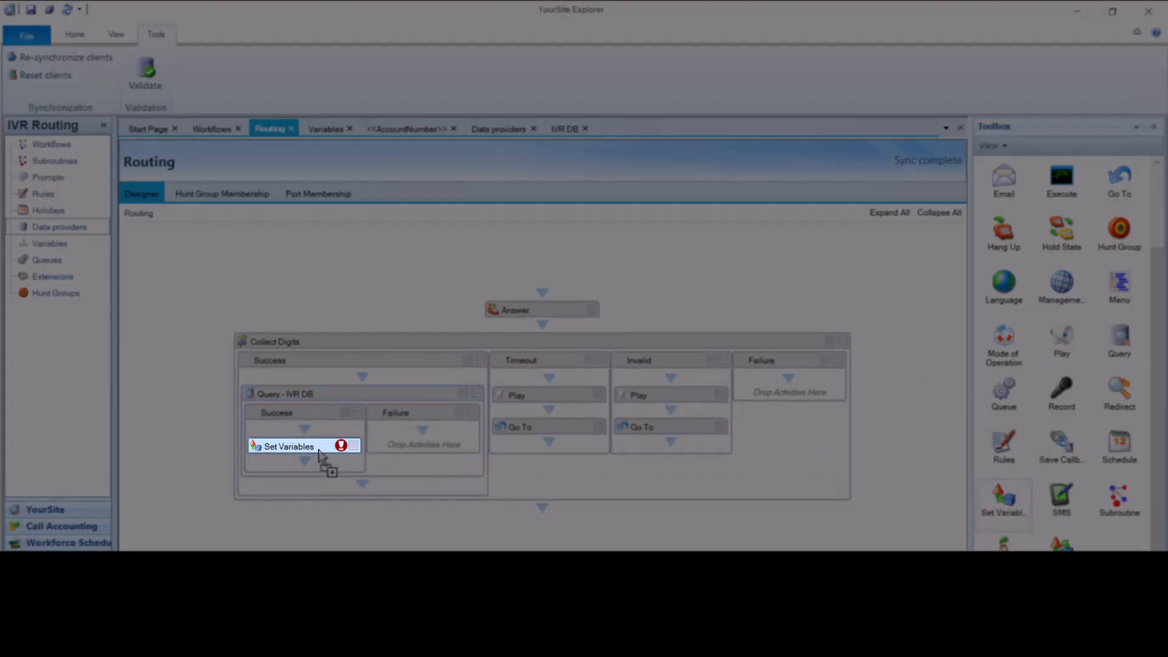
pyautogui.rightClick(325, 448)
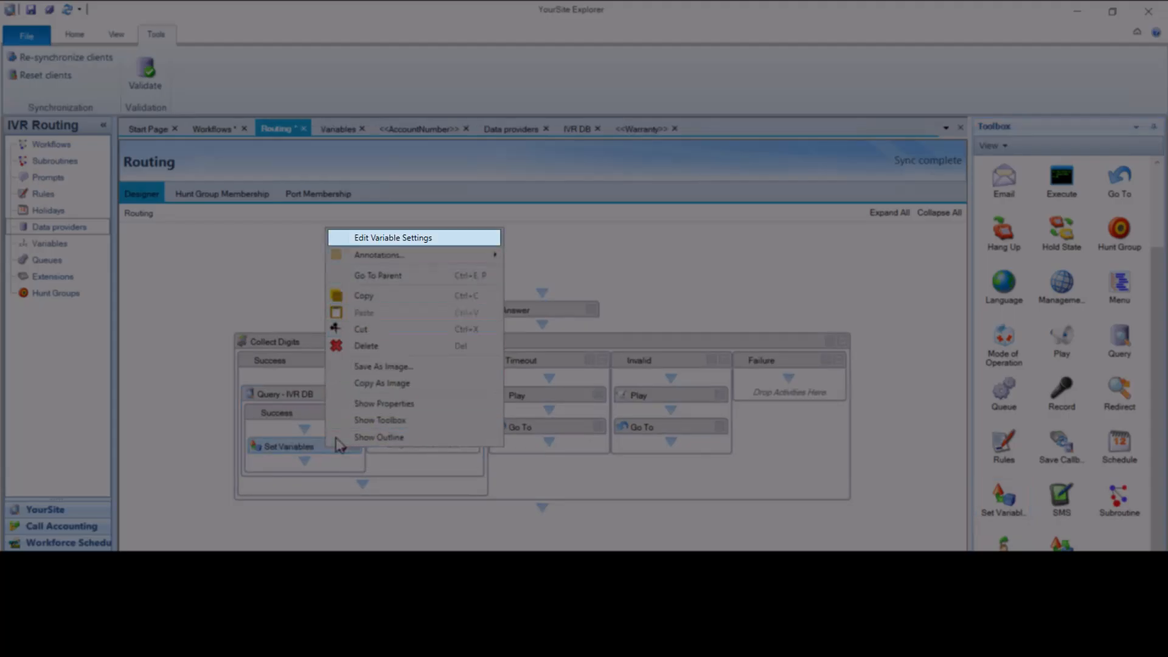
pyautogui.press('Return')
pyautogui.click(61, 92)
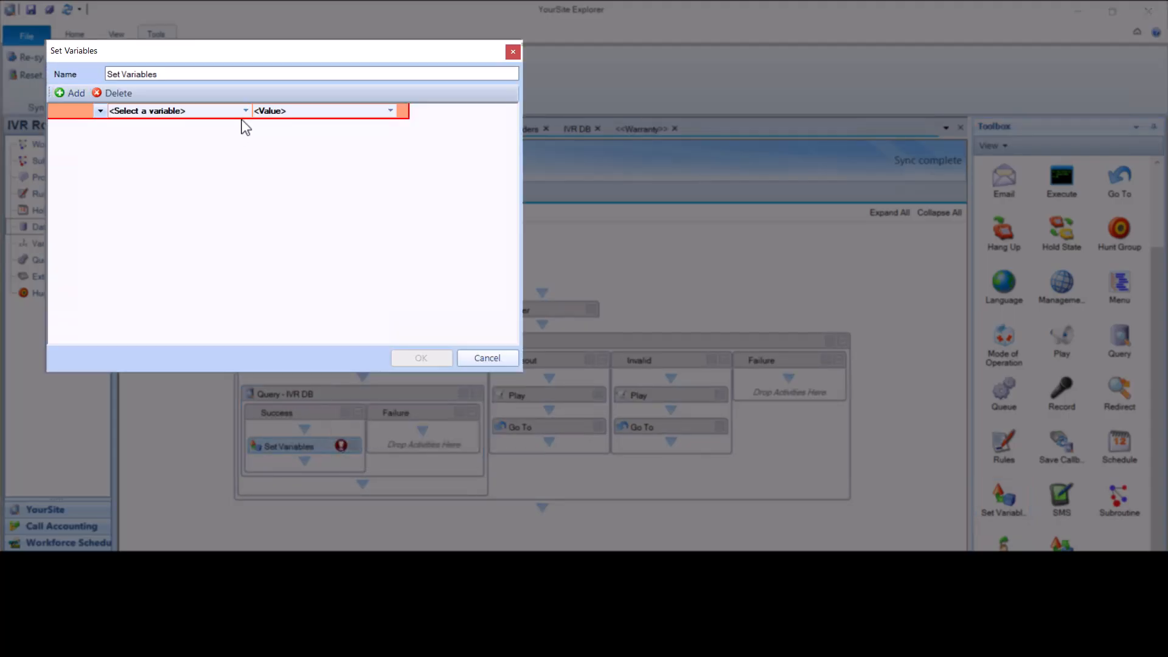
# Select Warranty as the variable assigned by the new Set Variables entry
pyautogui.click(245, 111)
pyautogui.click(301, 296)
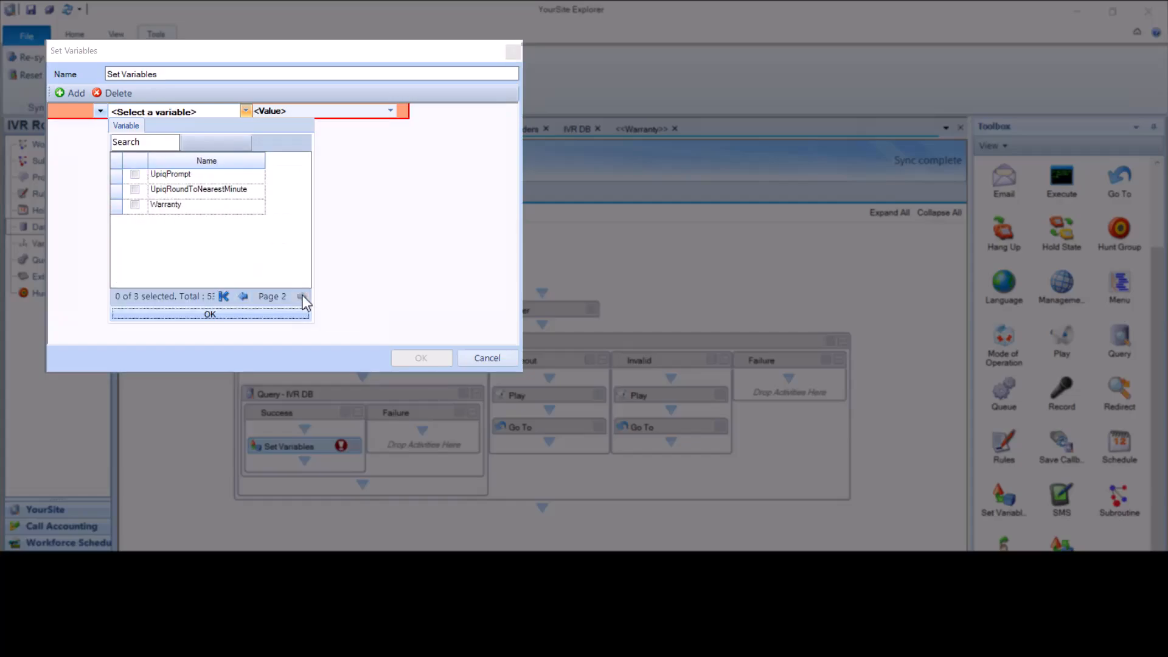
pyautogui.click(135, 205)
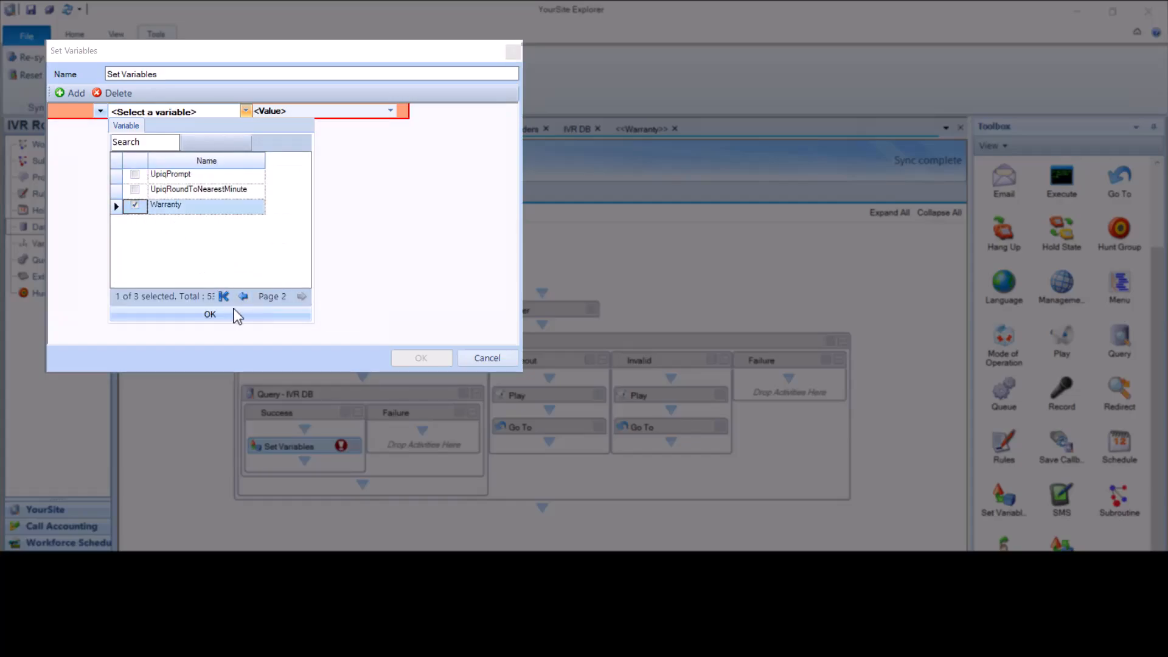
pyautogui.click(231, 313)
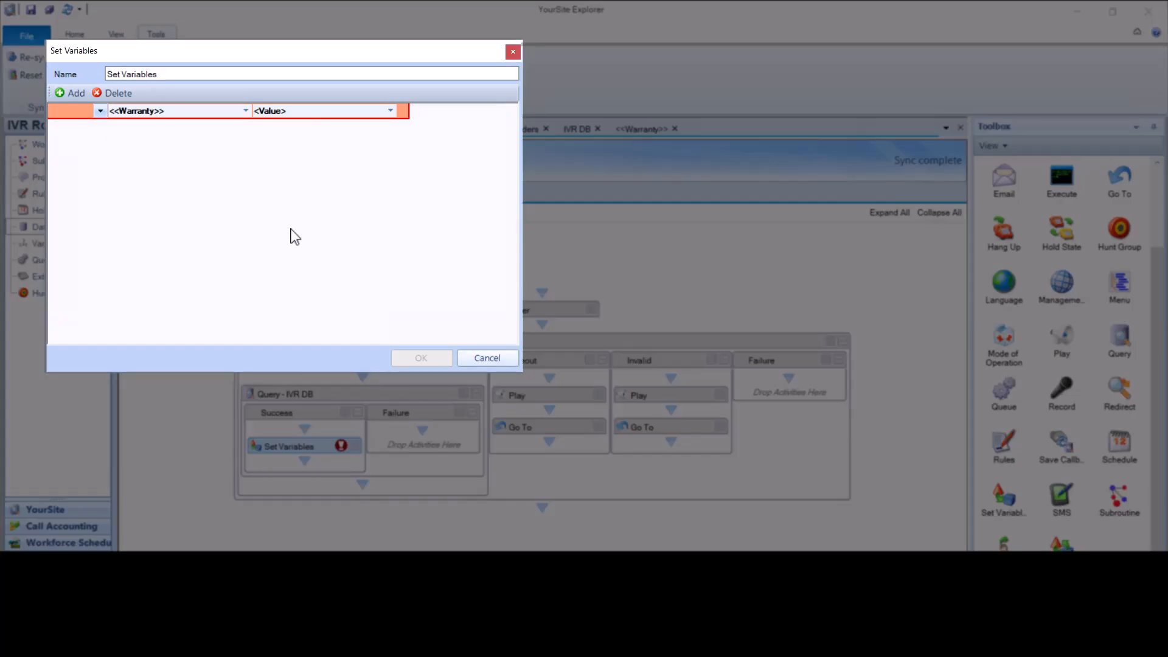
# Assign the LastQueryResult variable as the value of Warranty and accept the variable settings
pyautogui.click(318, 113)
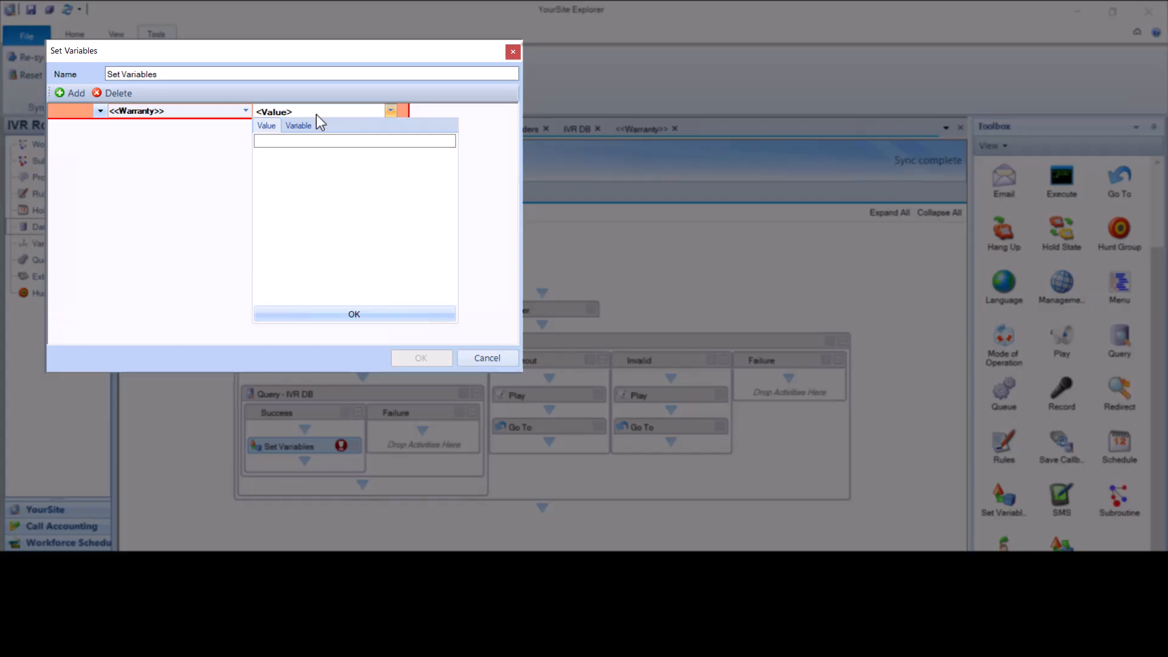
pyautogui.click(303, 127)
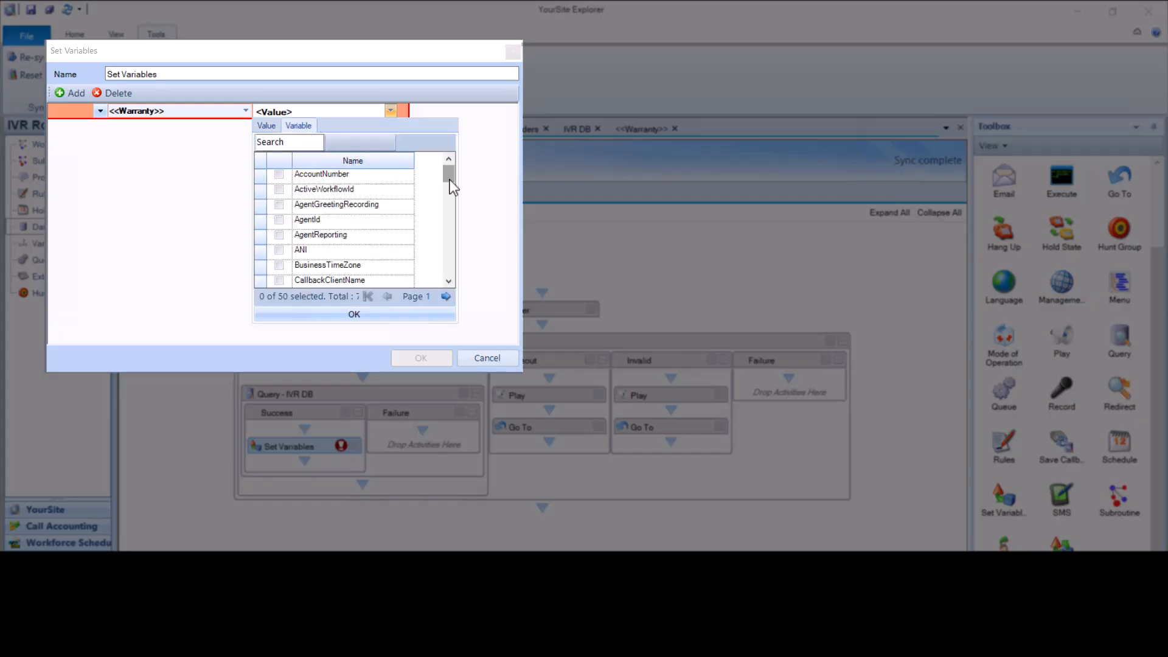
pyautogui.moveTo(449, 176); pyautogui.dragTo(451, 226)
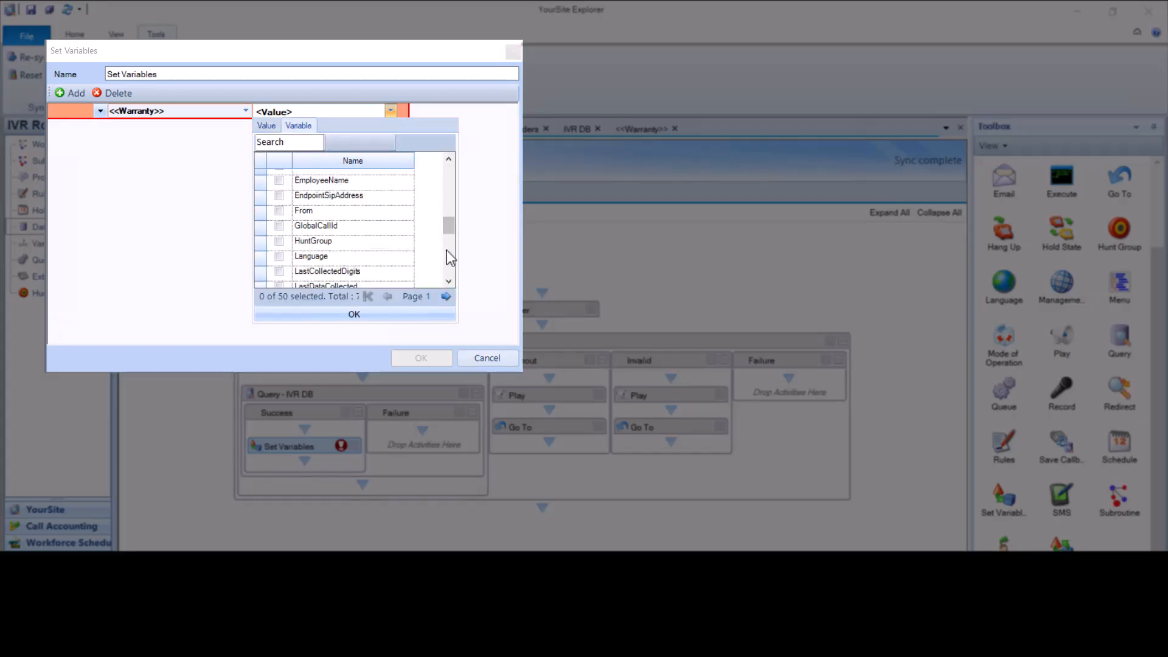
pyautogui.scroll(-3, 450, 257)
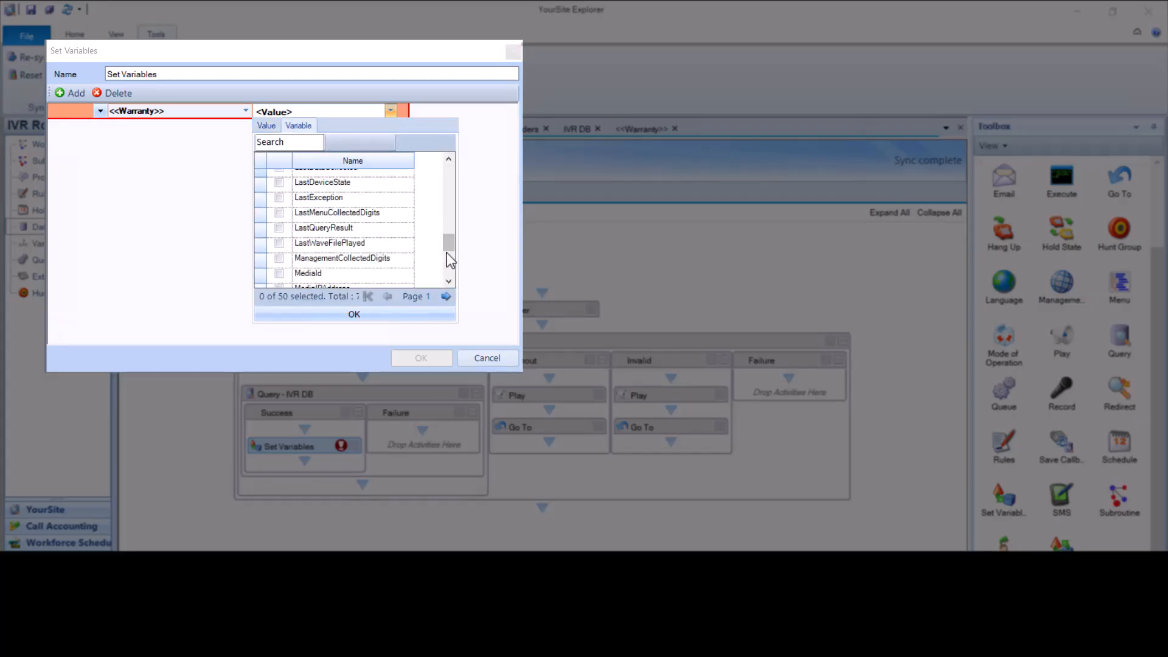
pyautogui.click(279, 229)
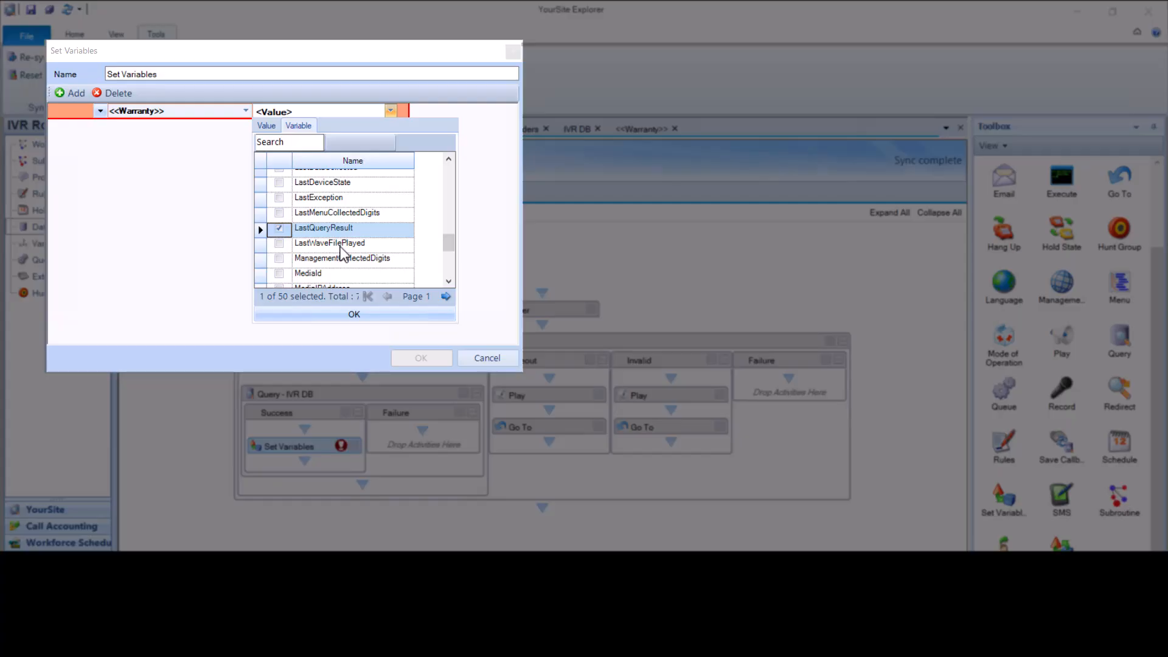
pyautogui.click(354, 313)
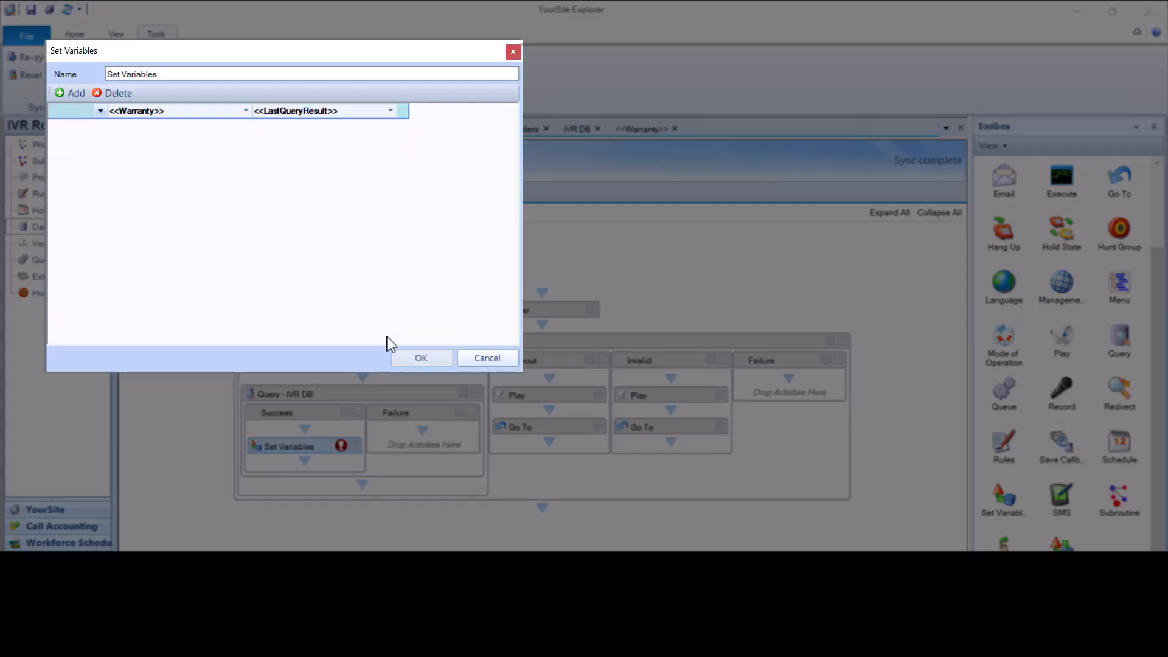
pyautogui.click(419, 359)
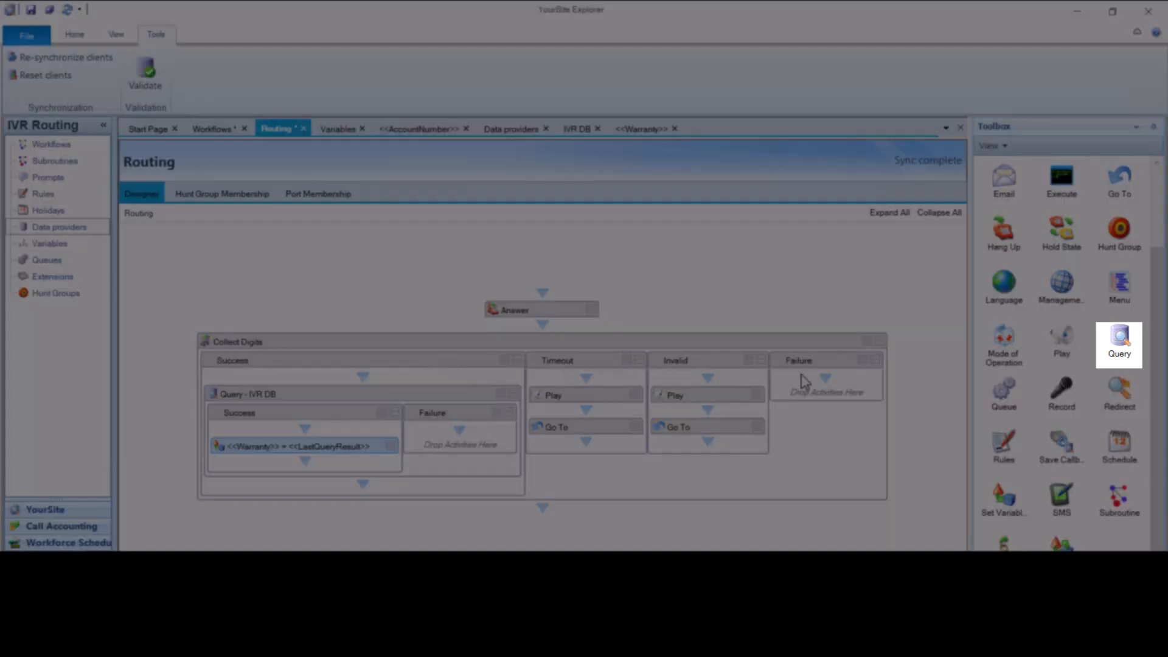
# Add a second Query activity below the Warranty assignment and select IVR DB as its database provider
pyautogui.moveTo(1111, 345); pyautogui.dragTo(326, 454)
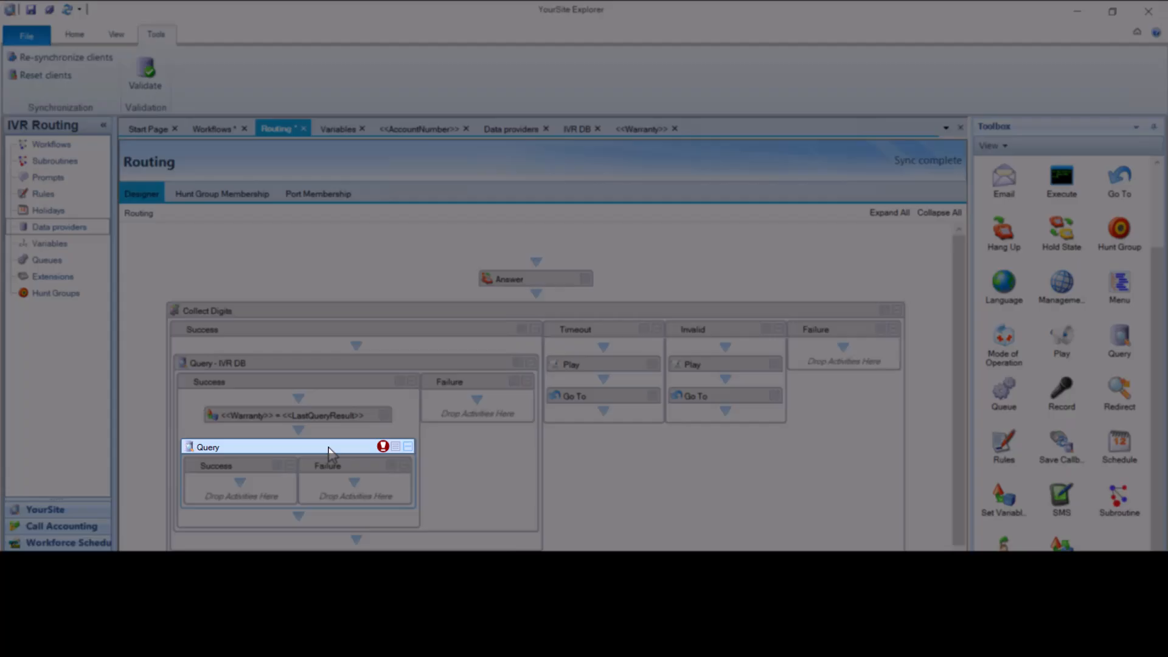
pyautogui.rightClick(329, 453)
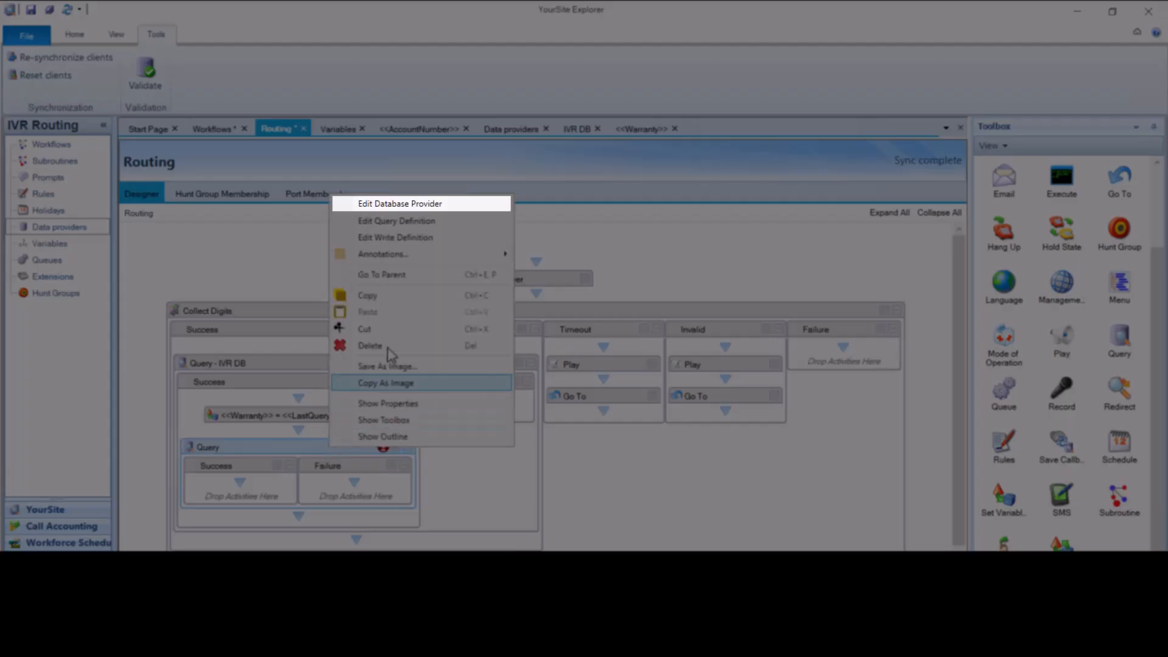
pyautogui.click(414, 205)
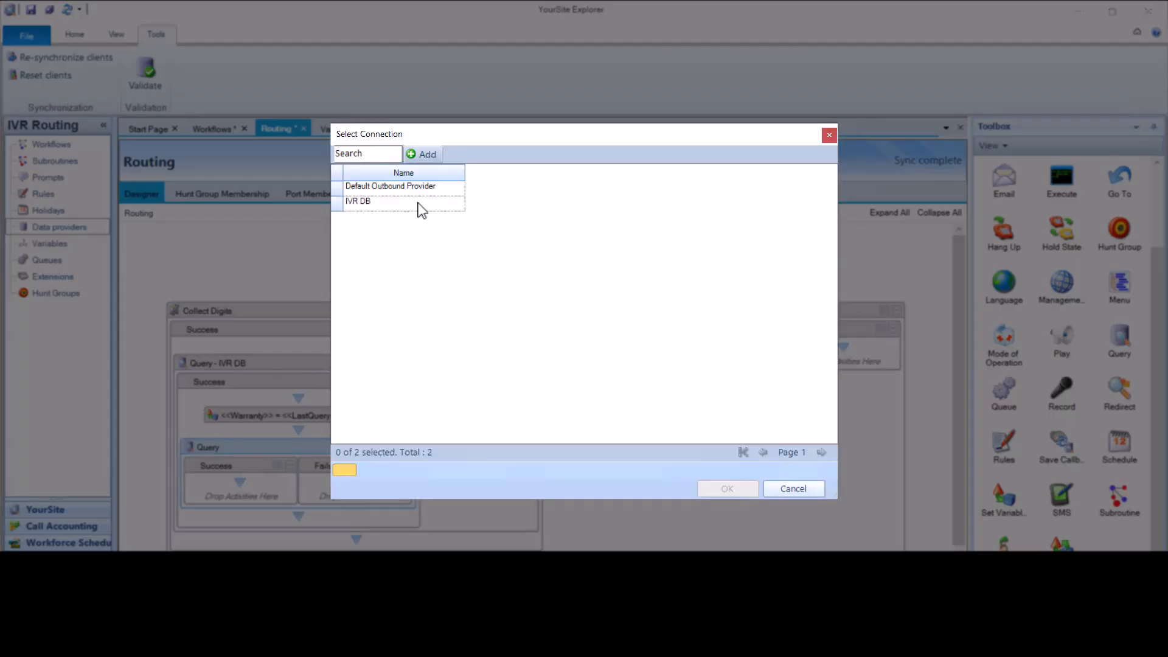
pyautogui.click(408, 206)
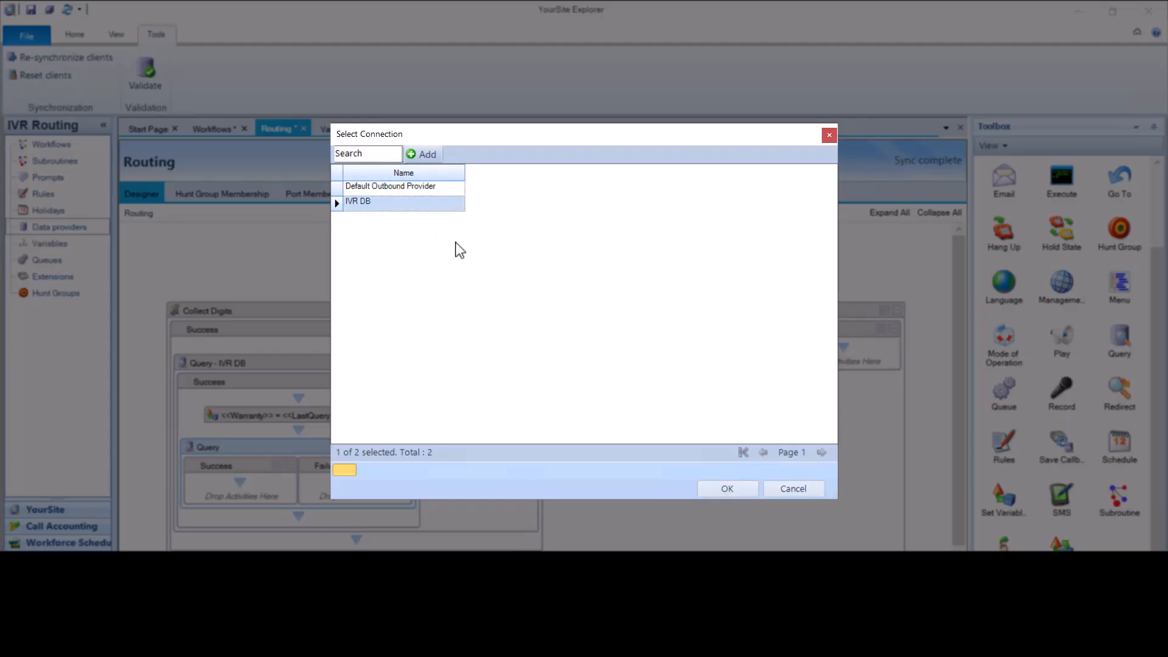
pyautogui.click(726, 488)
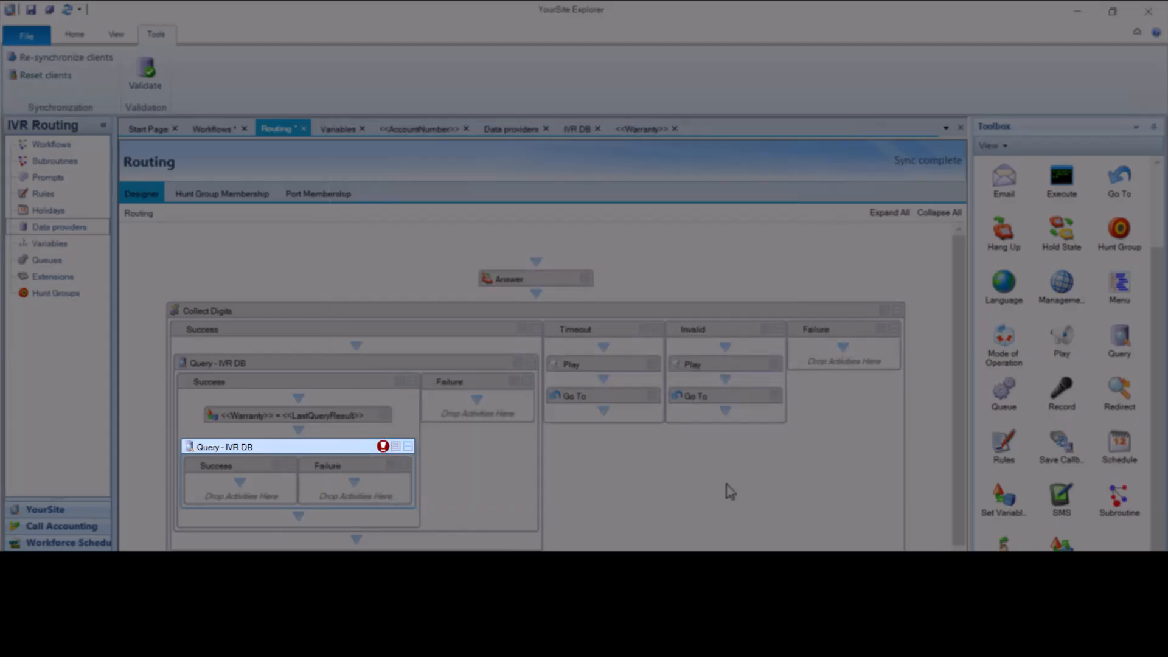
# Define the second IVR DB query to return the Dialable column where Account matches the AccountNumber variable, and accept it
pyautogui.rightClick(351, 452)
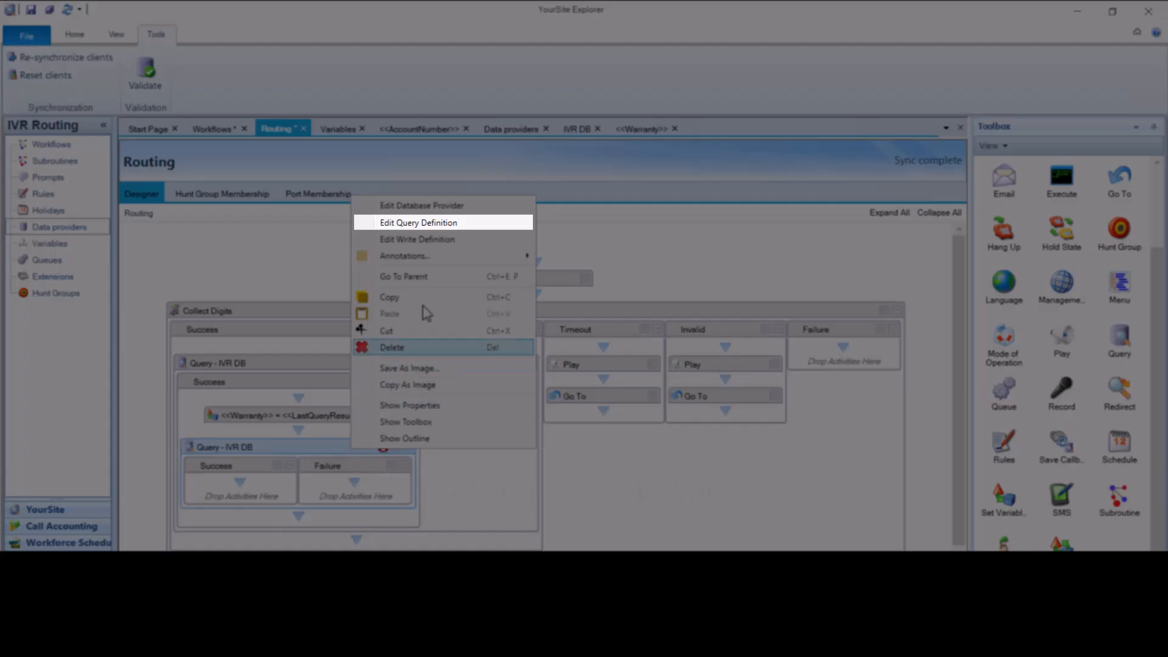
pyautogui.click(408, 223)
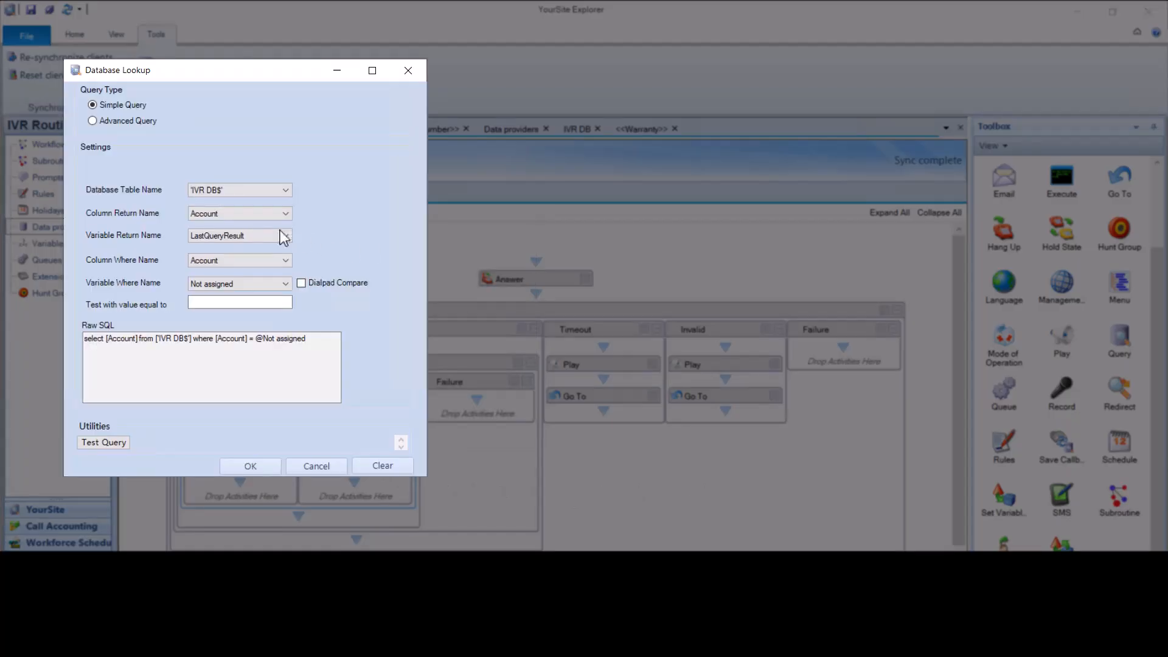
pyautogui.click(245, 215)
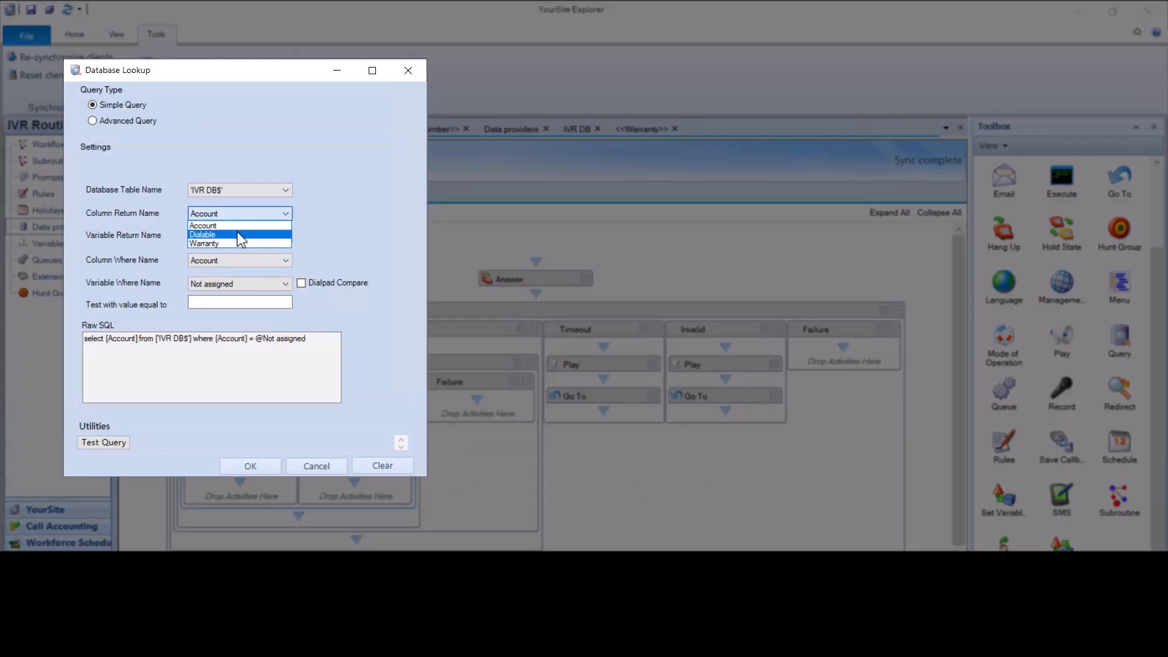
pyautogui.click(241, 235)
pyautogui.click(232, 283)
pyautogui.click(224, 301)
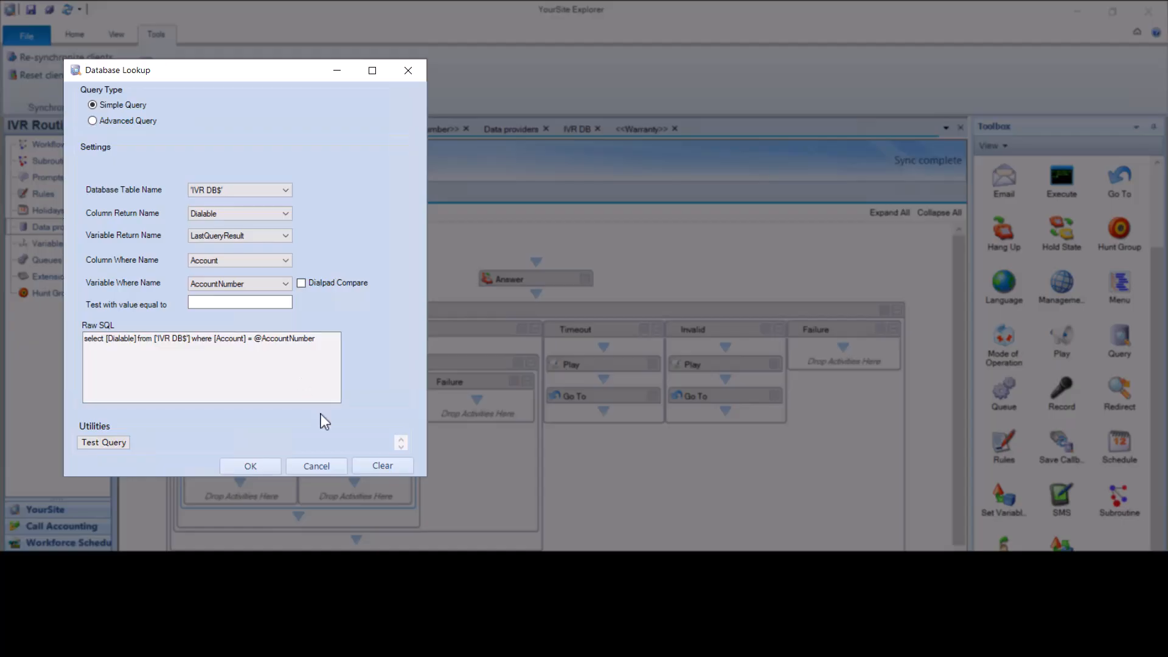
pyautogui.click(231, 463)
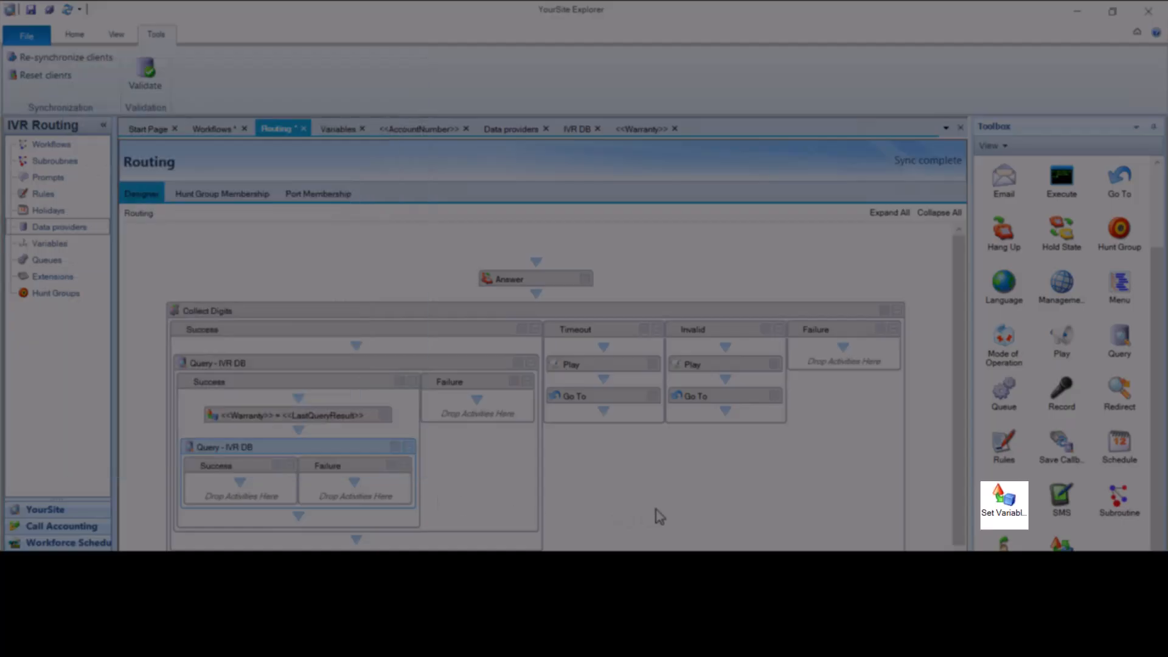
# Place a Set Variables activity in the second IVR DB query's Success branch and add an entry to its variable settings
pyautogui.moveTo(1009, 505); pyautogui.dragTo(240, 485)
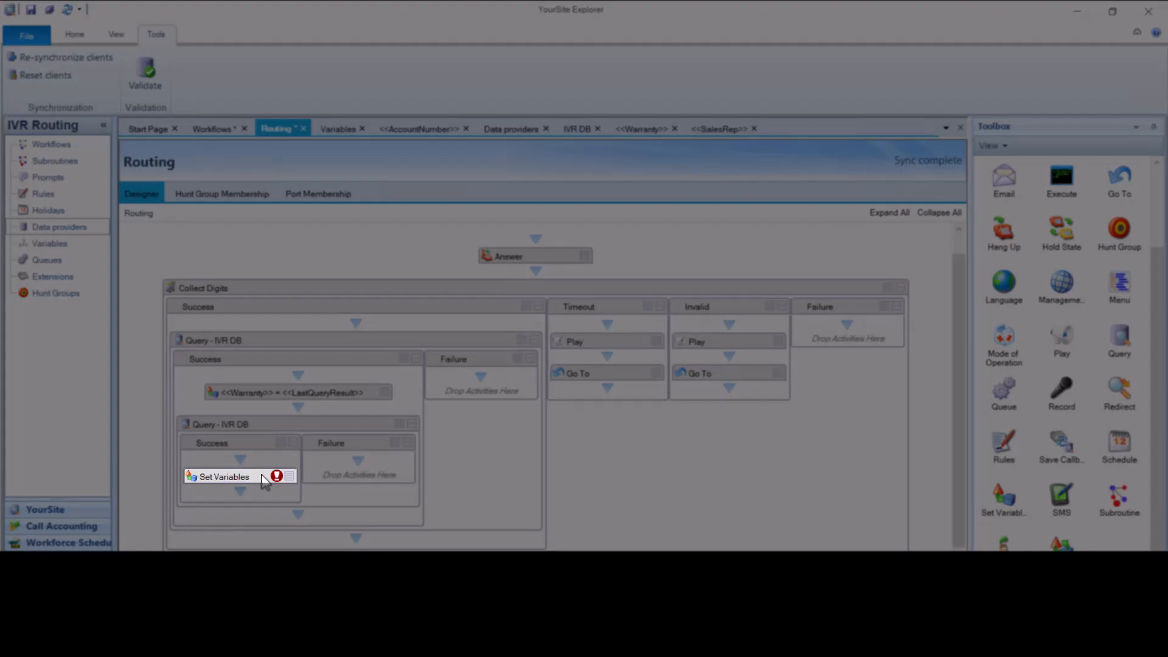
pyautogui.rightClick(264, 481)
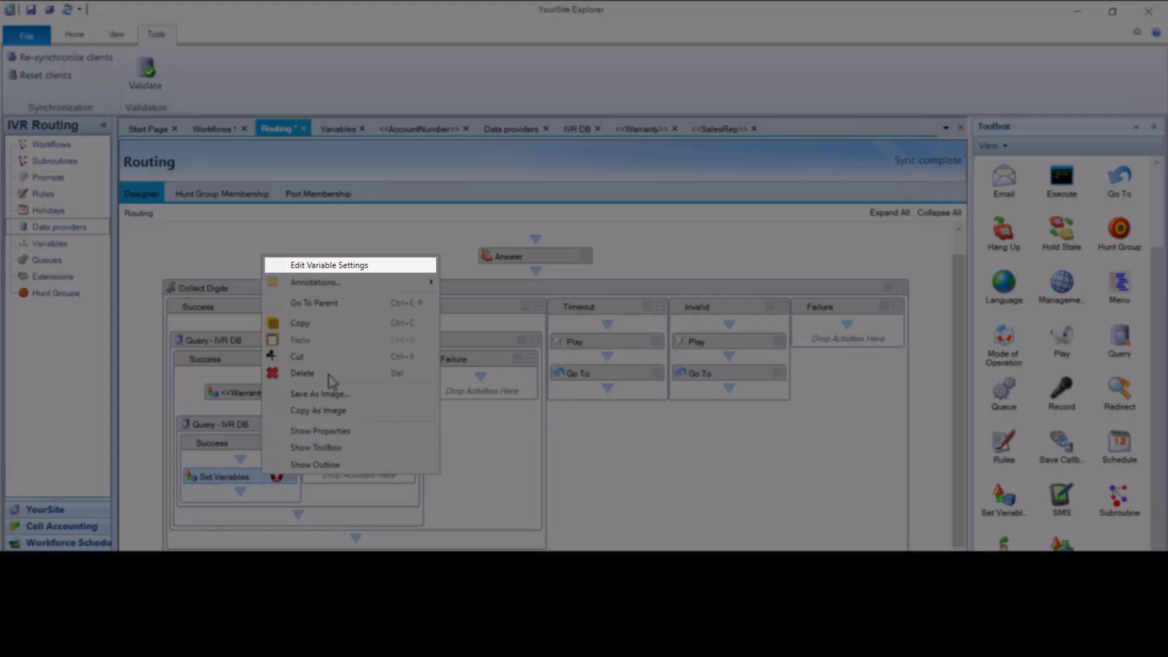
pyautogui.click(366, 270)
pyautogui.click(111, 132)
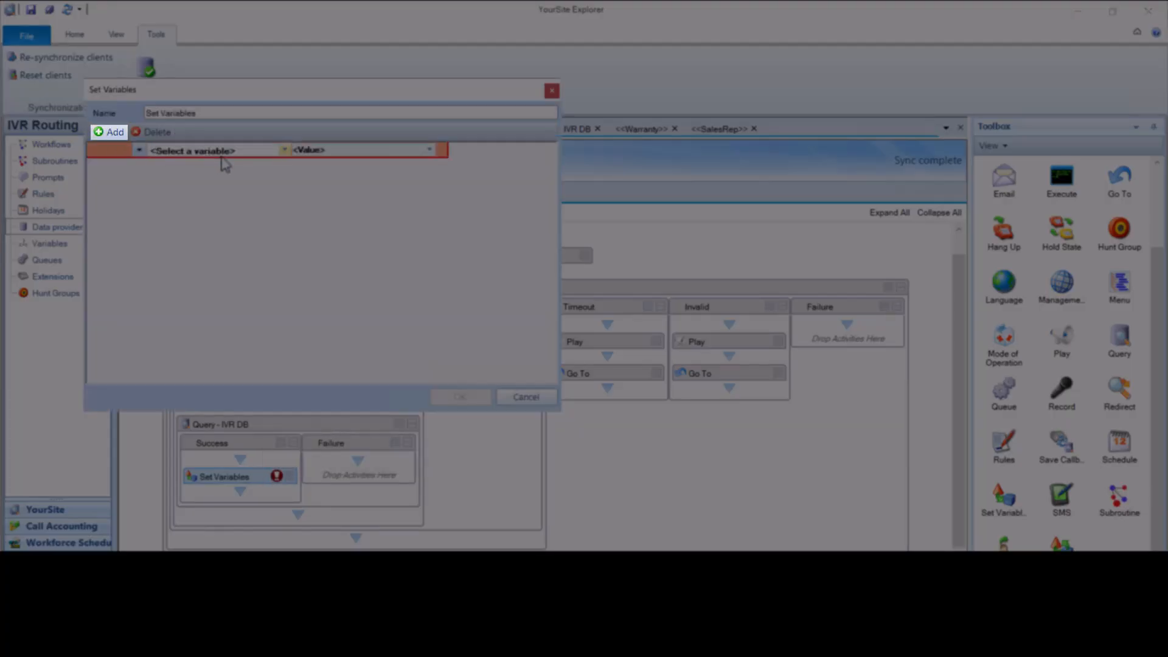
# Select SalesRep as the variable assigned by the new Set Variables entry
pyautogui.click(285, 150)
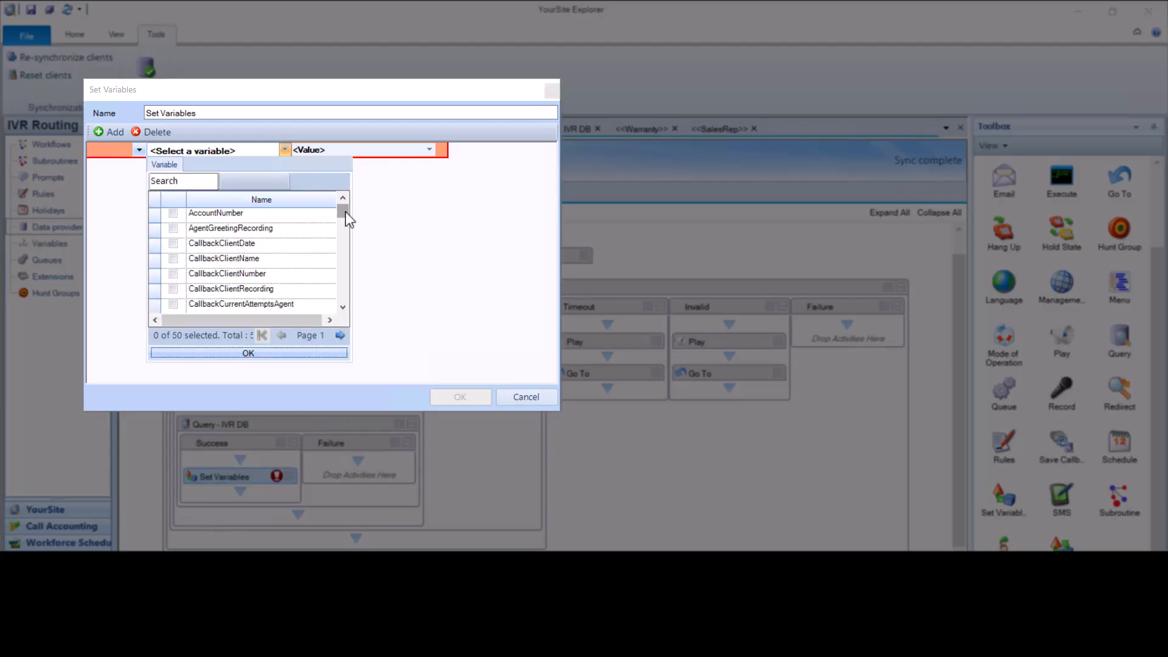
pyautogui.moveTo(345, 219); pyautogui.dragTo(347, 280)
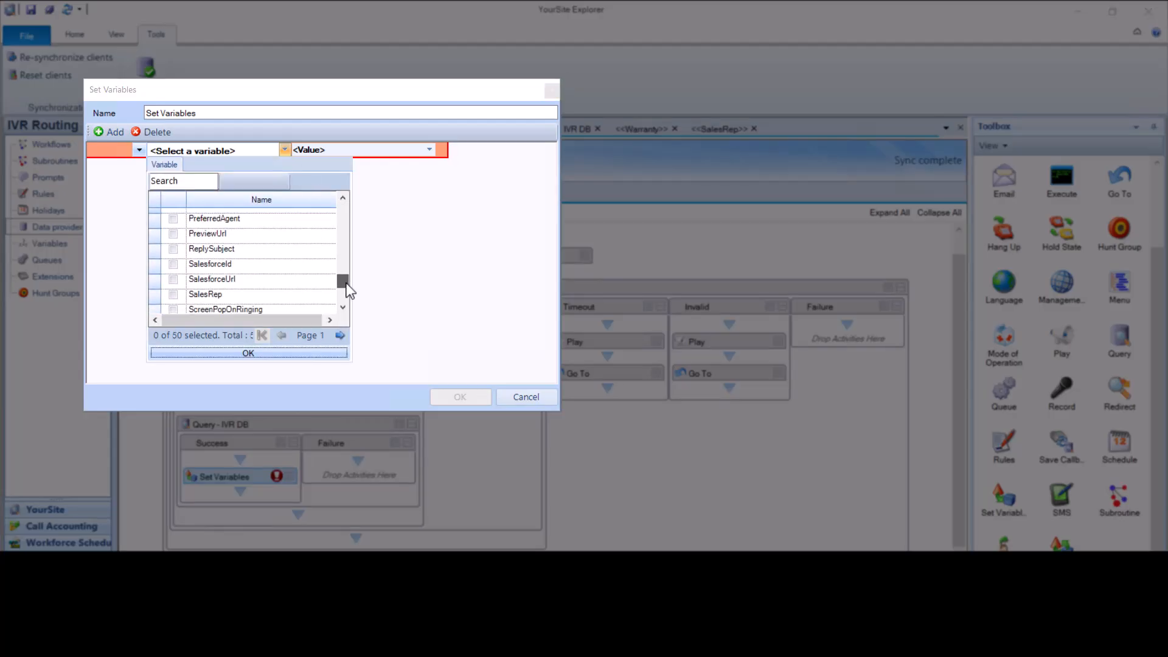
pyautogui.click(175, 294)
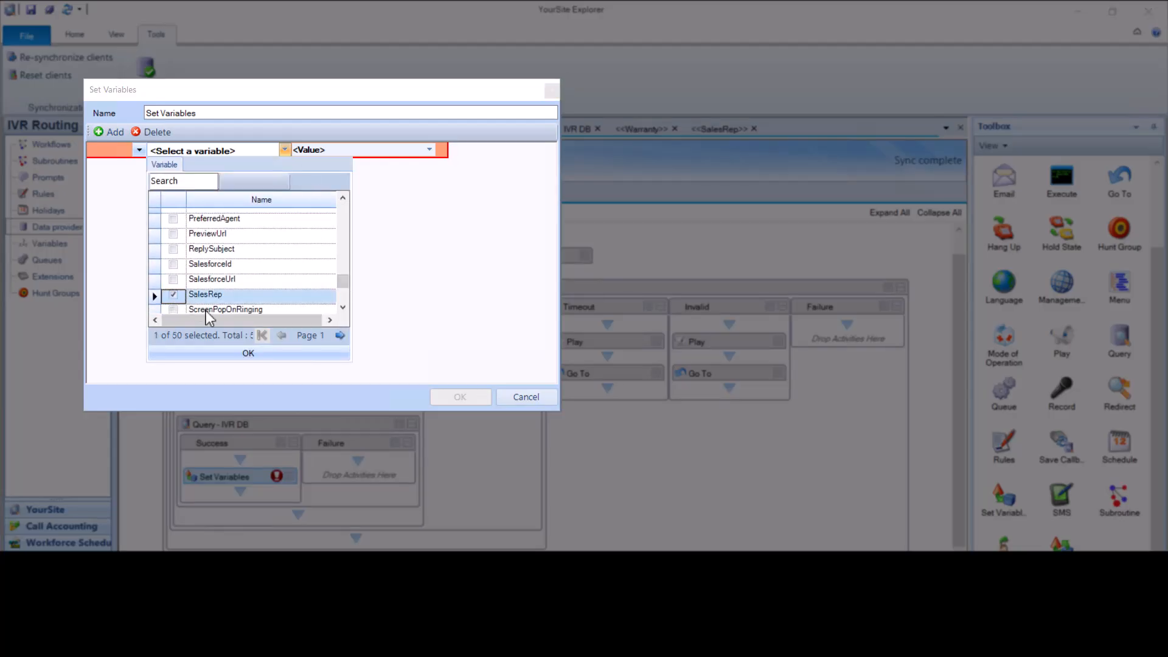
pyautogui.click(274, 358)
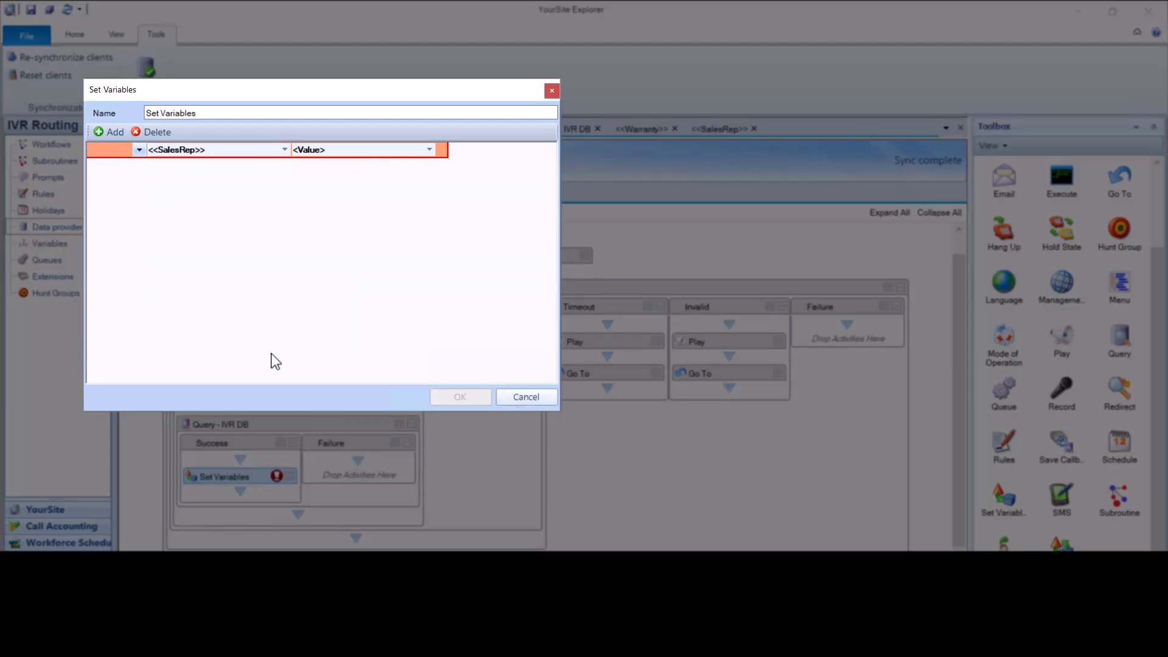
# Assign the LastQueryResult variable as the value of SalesRep and accept the variable settings
pyautogui.click(409, 154)
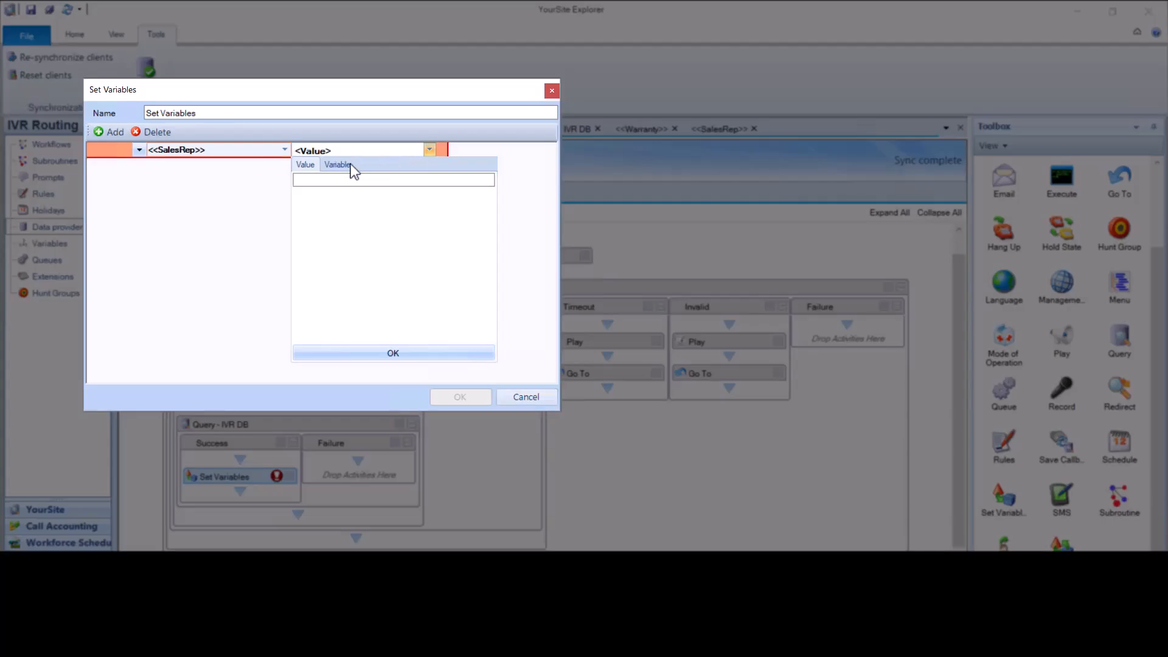
pyautogui.click(356, 165)
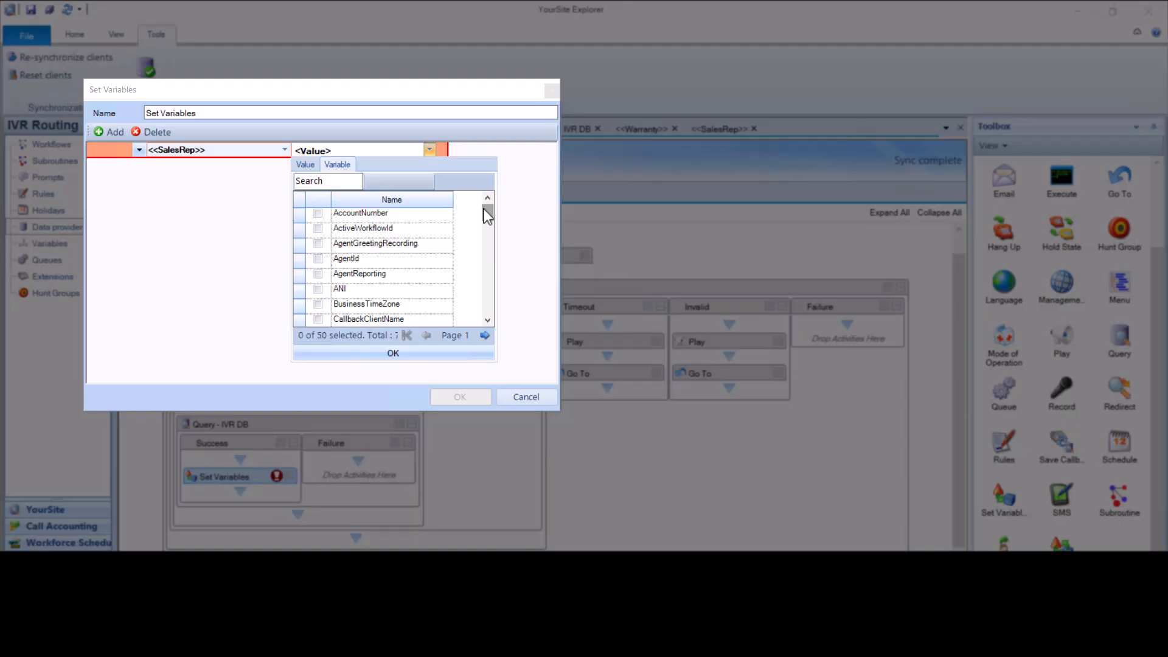
pyautogui.moveTo(484, 209); pyautogui.dragTo(483, 279)
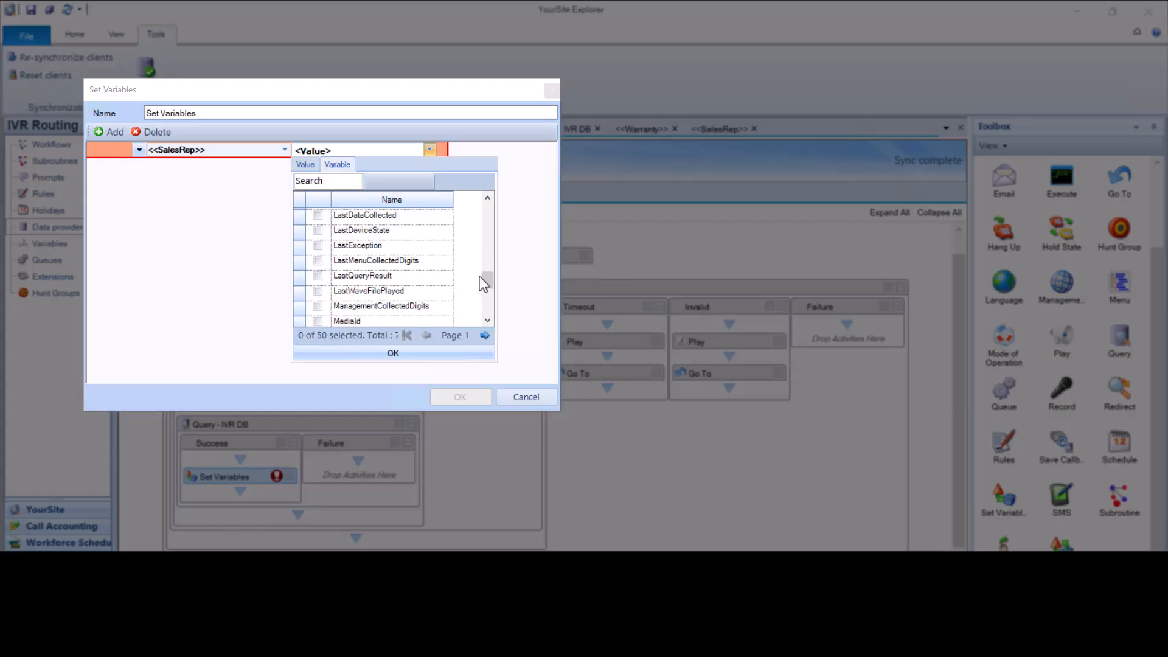
pyautogui.click(317, 275)
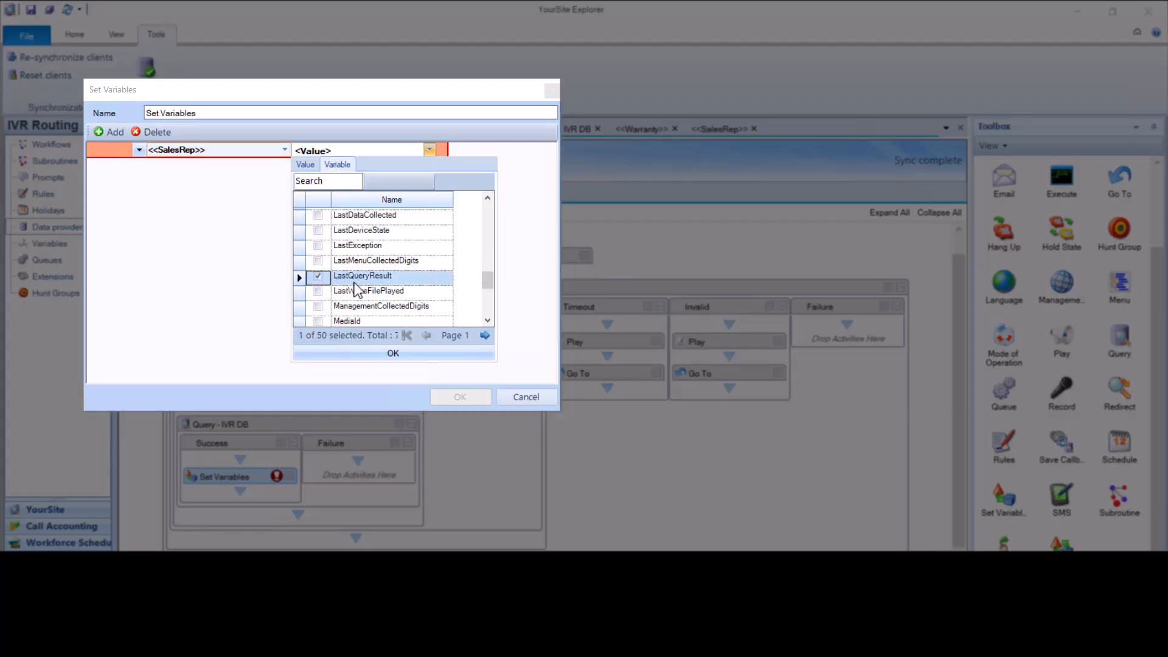
pyautogui.click(435, 353)
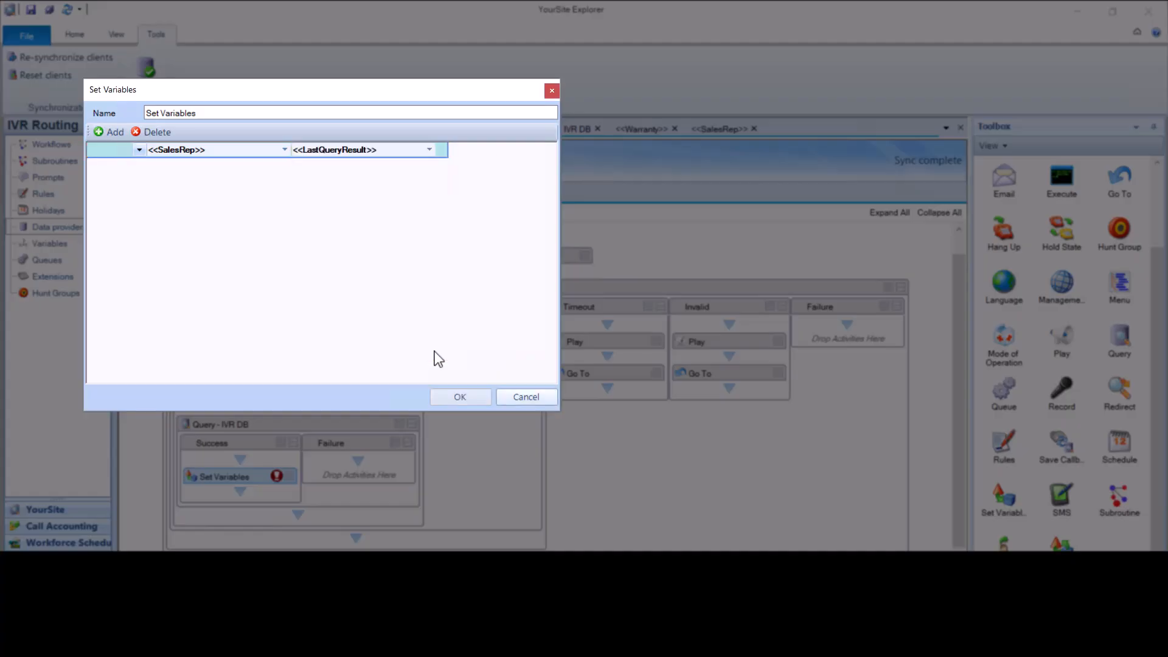
pyautogui.click(480, 397)
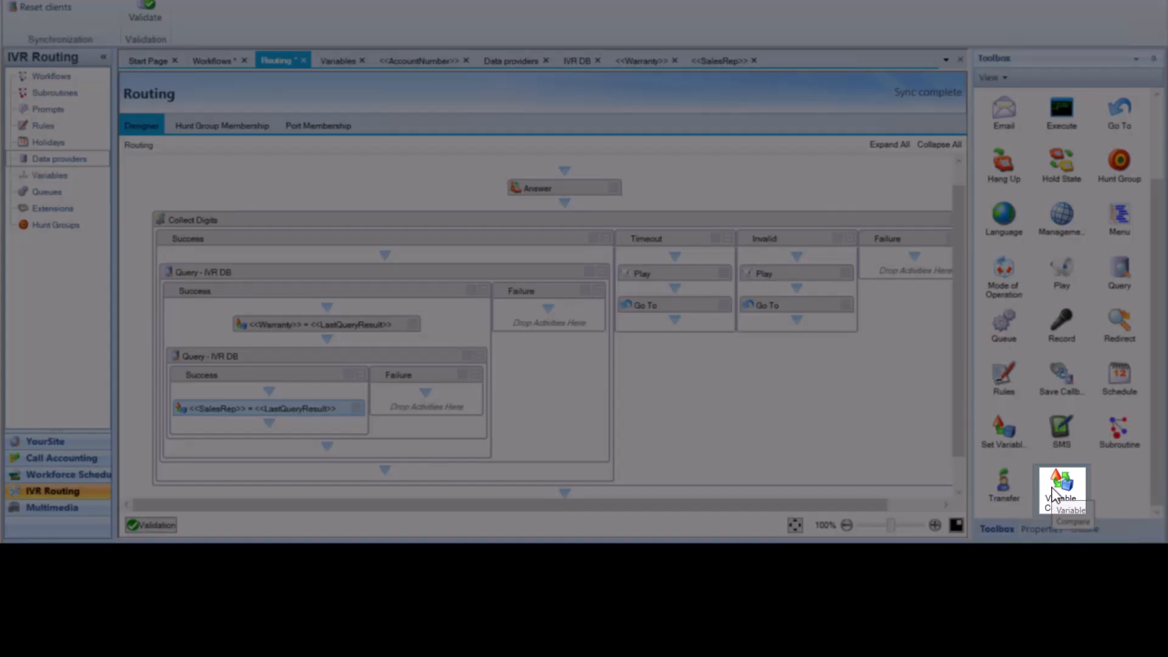
# Place a Variable Compare activity below the SalesRep assignment and add a compare condition with one entry
pyautogui.click(1057, 493)
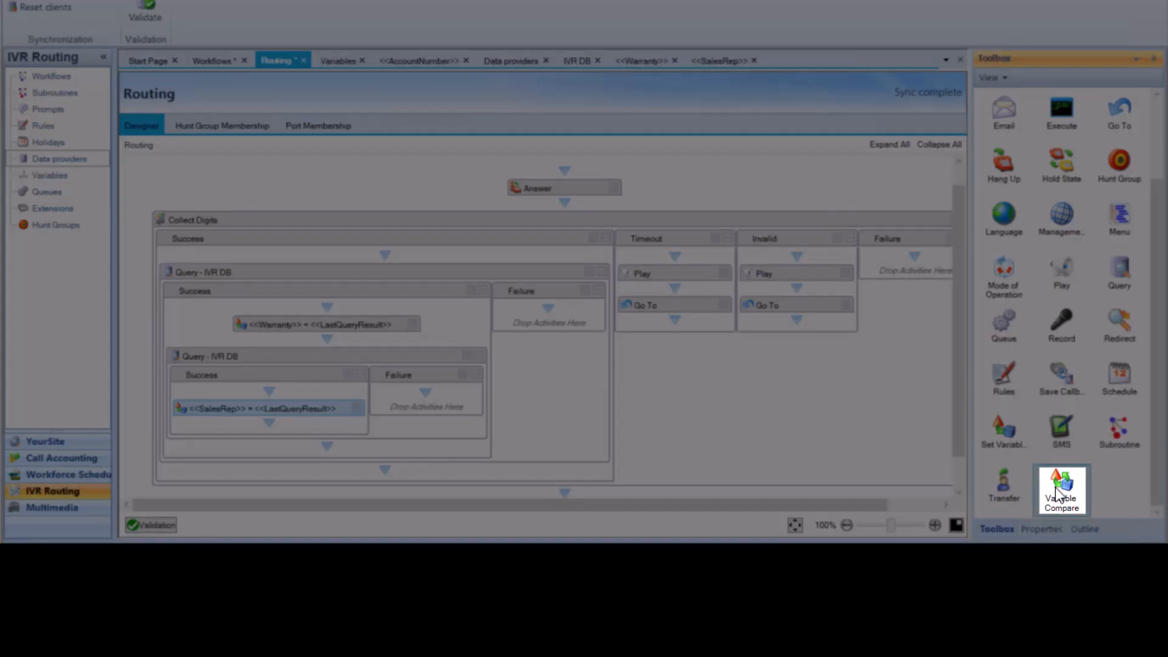
pyautogui.moveTo(1060, 492); pyautogui.dragTo(301, 429)
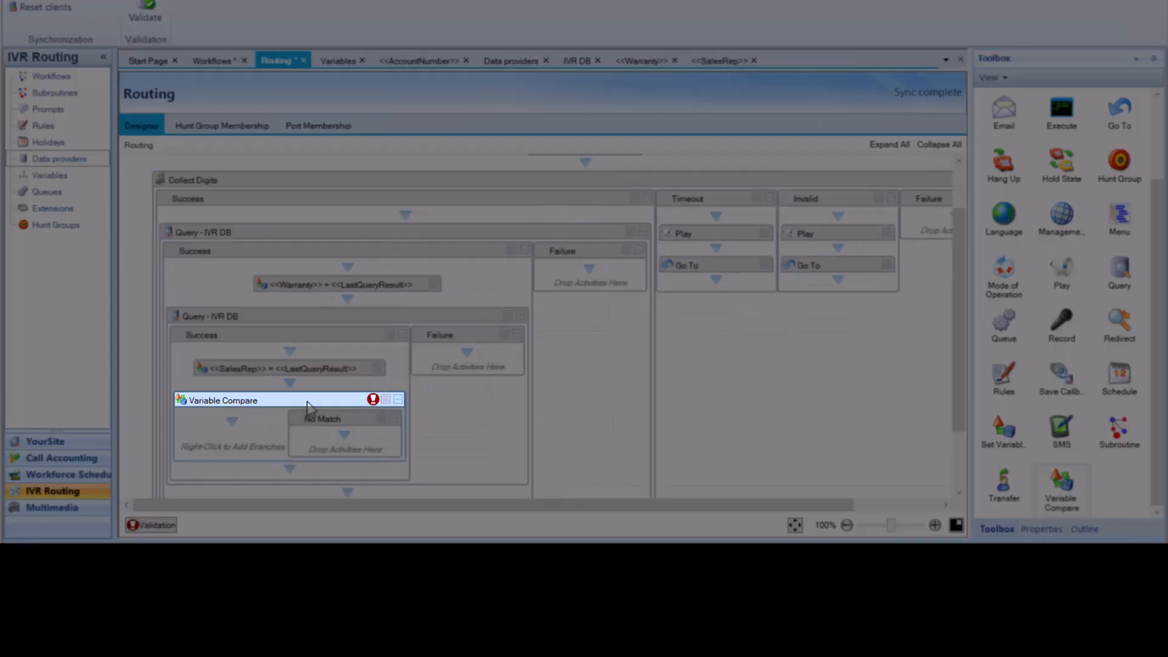
pyautogui.rightClick(308, 406)
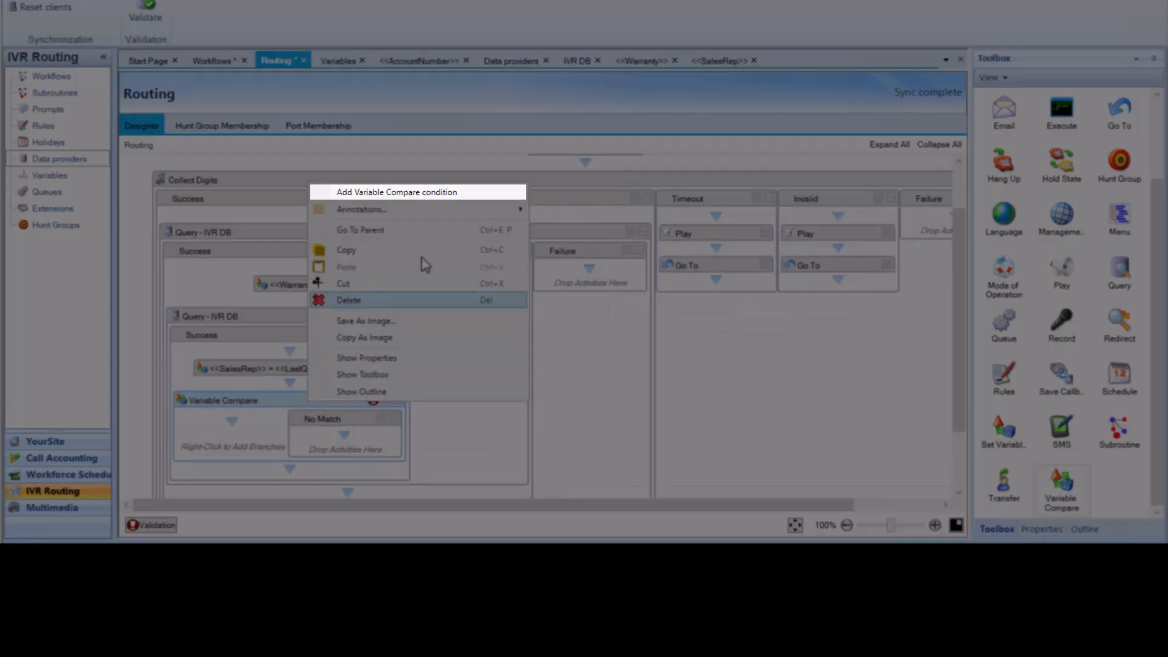
pyautogui.click(438, 194)
pyautogui.click(132, 96)
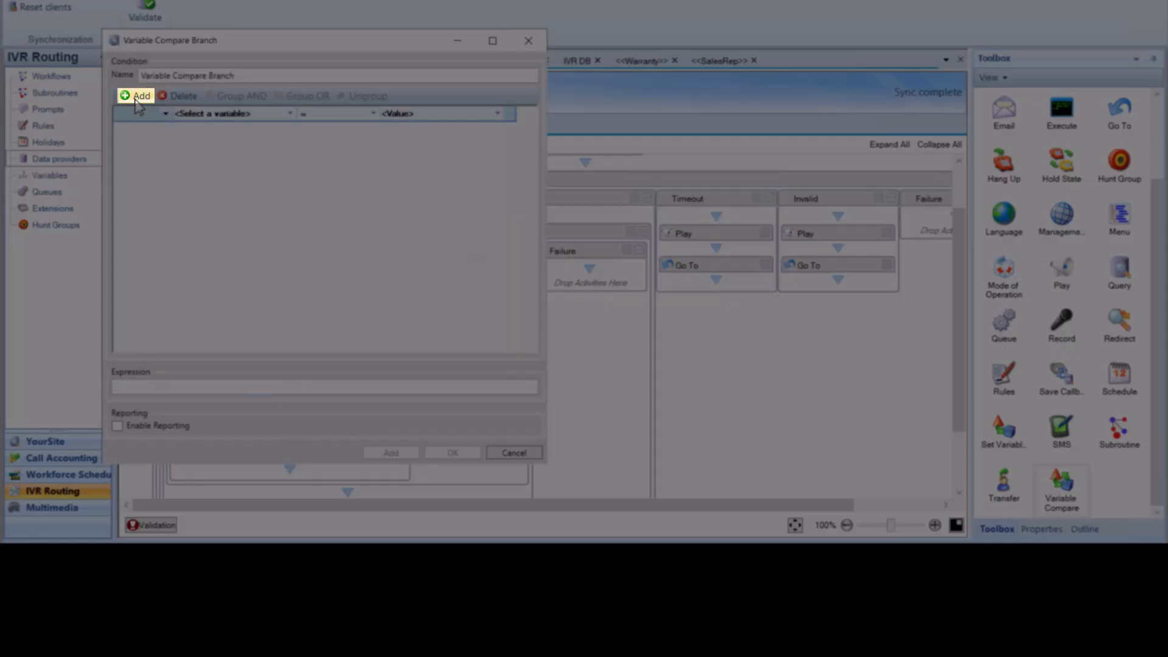
# Select Warranty as the variable evaluated by the new compare condition
pyautogui.click(290, 114)
pyautogui.click(367, 300)
pyautogui.click(366, 301)
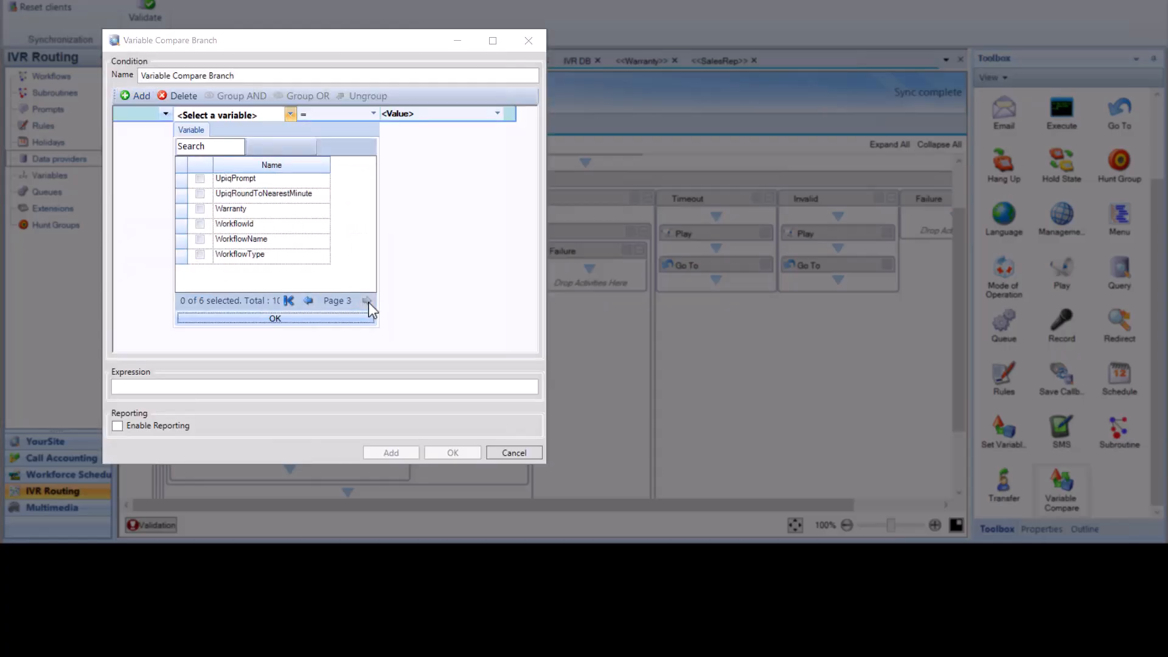
pyautogui.click(200, 209)
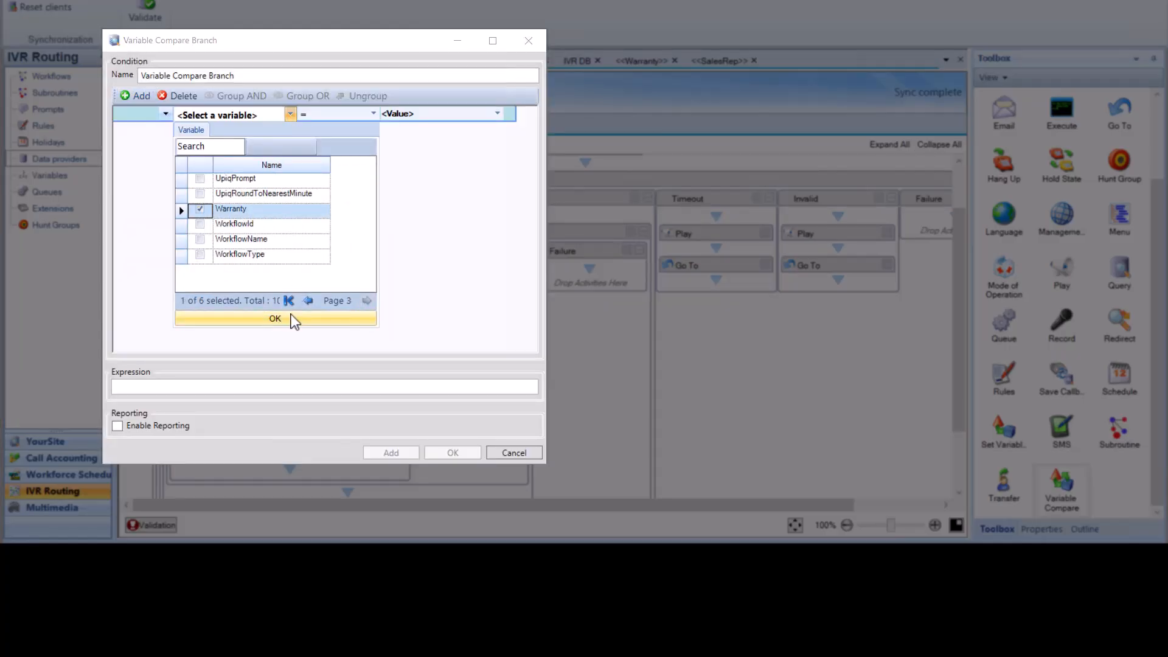
pyautogui.click(275, 318)
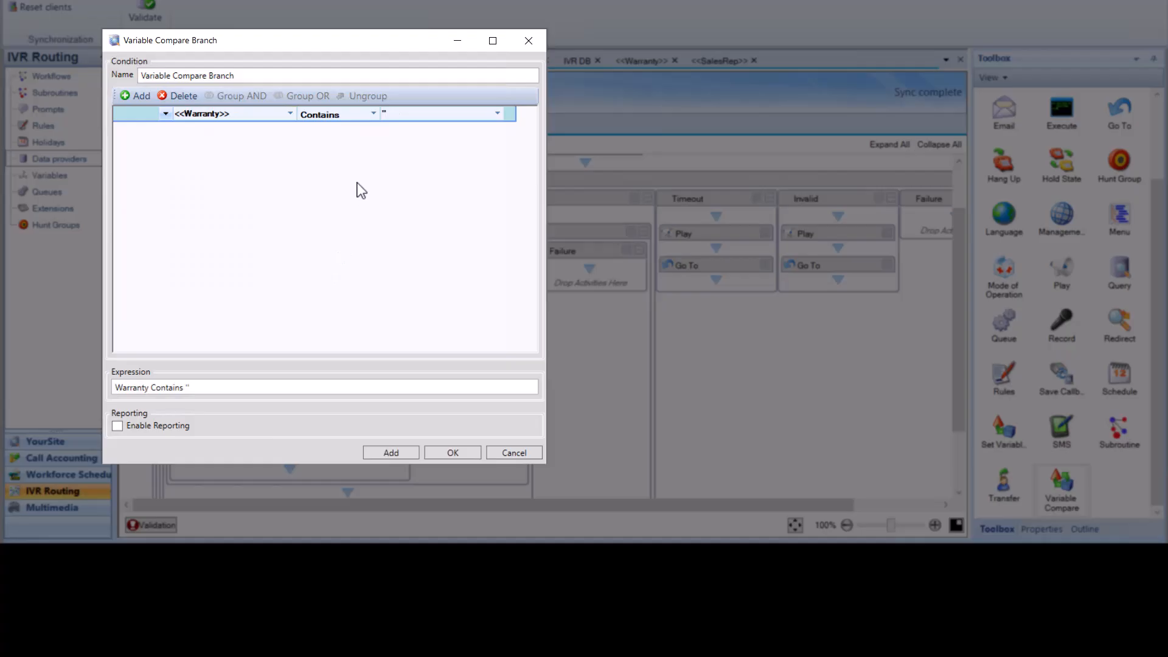
# Complete the Warranty condition as Contains with the value Expired and accept the compare branch
pyautogui.click(407, 116)
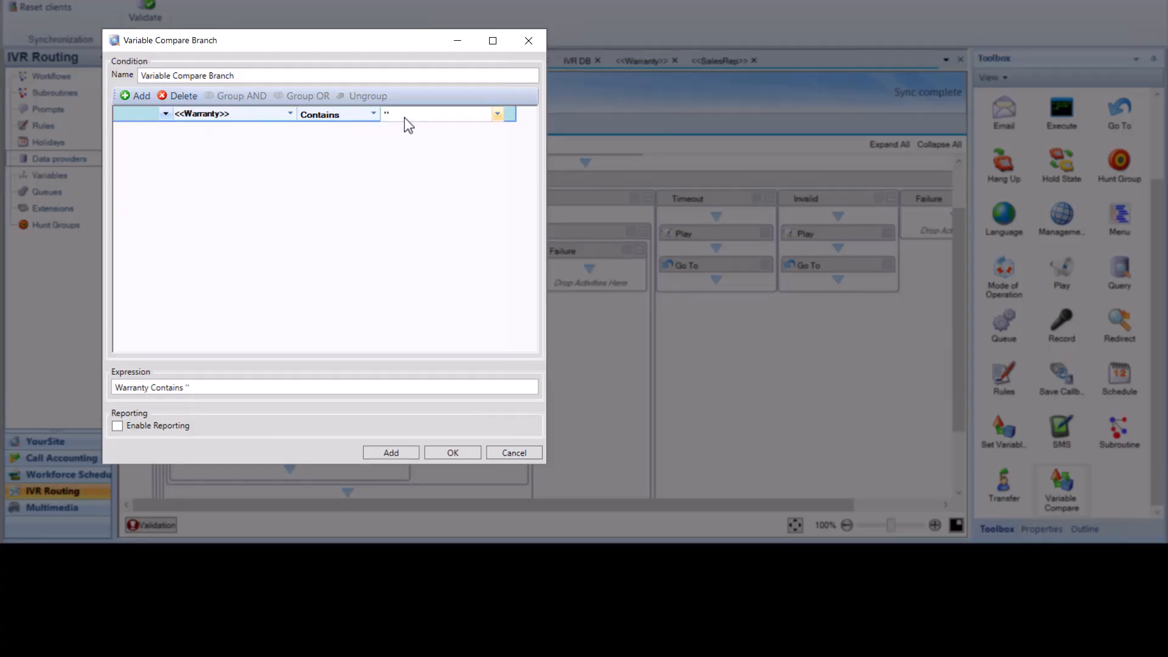
pyautogui.click(406, 117)
pyautogui.click(413, 145)
pyautogui.write('Expired')
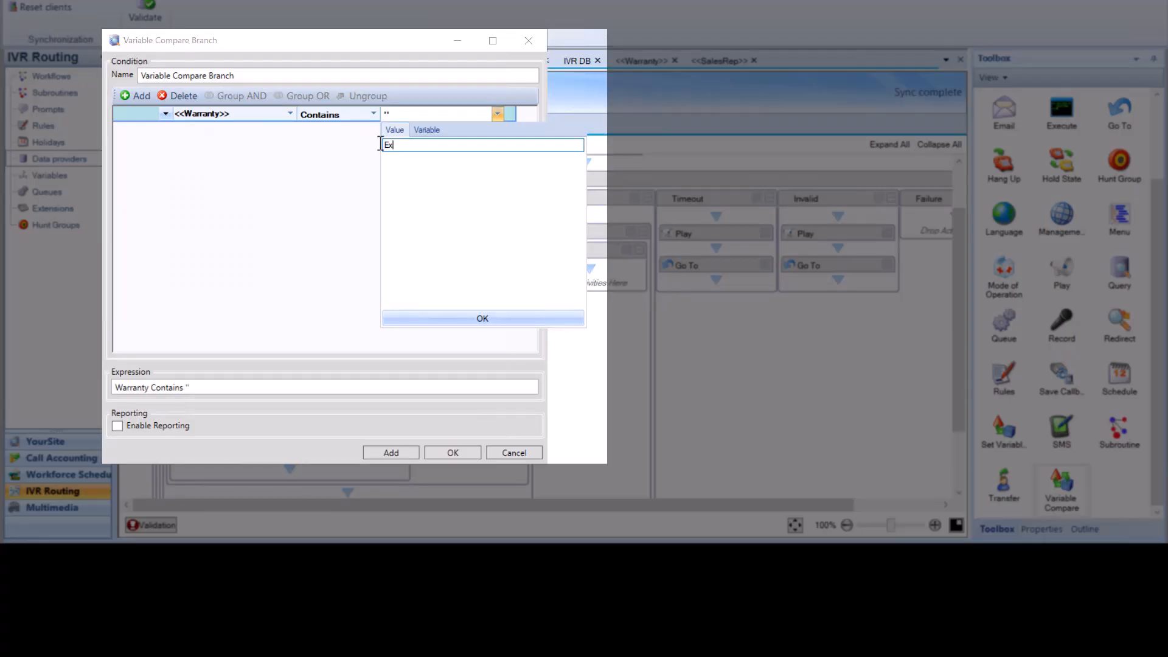
pyautogui.click(480, 319)
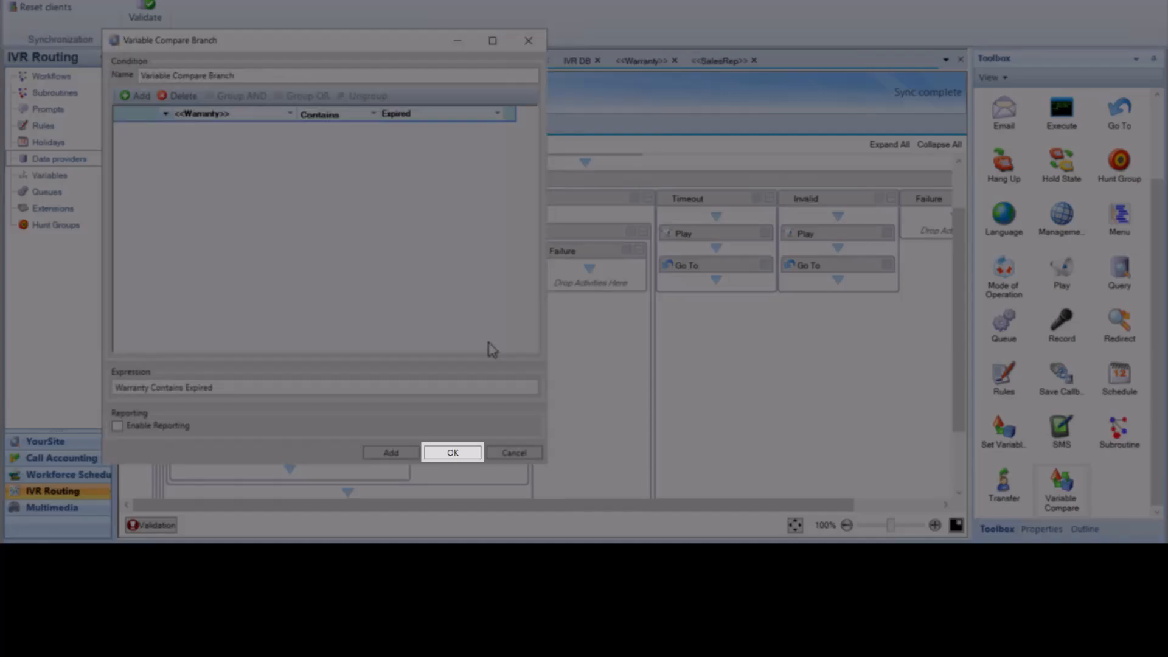
pyautogui.click(465, 450)
# Place a Transfer activity in the Warranty Contains Expired branch and set its destination to 8400
pyautogui.moveTo(993, 491); pyautogui.dragTo(262, 436)
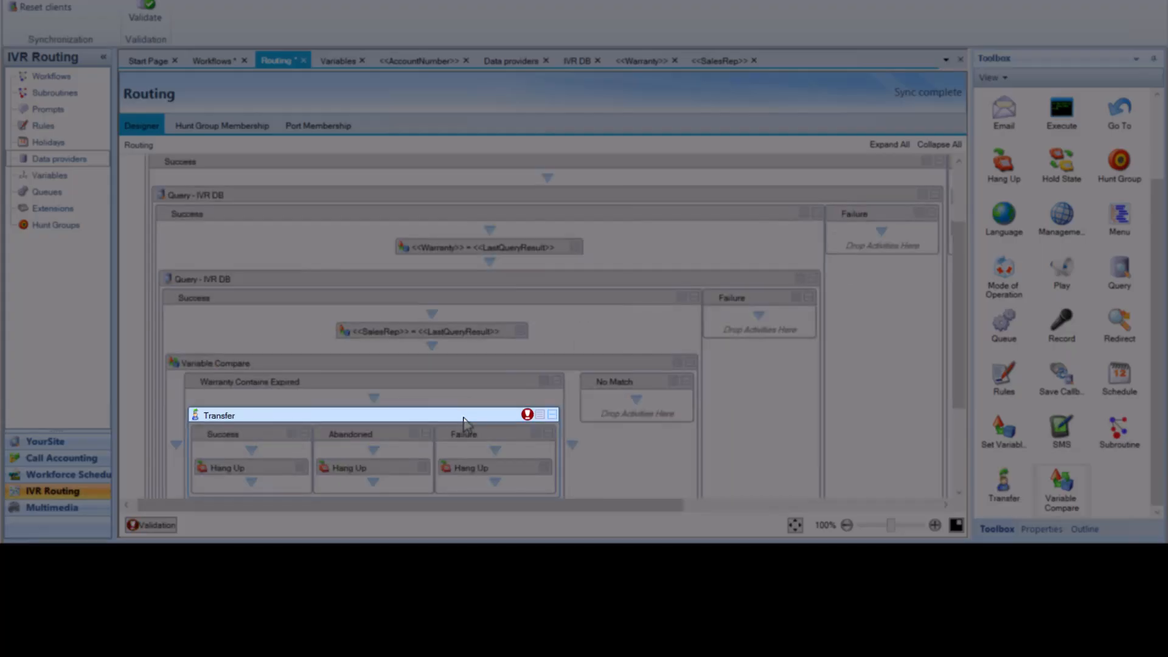
pyautogui.rightClick(463, 420)
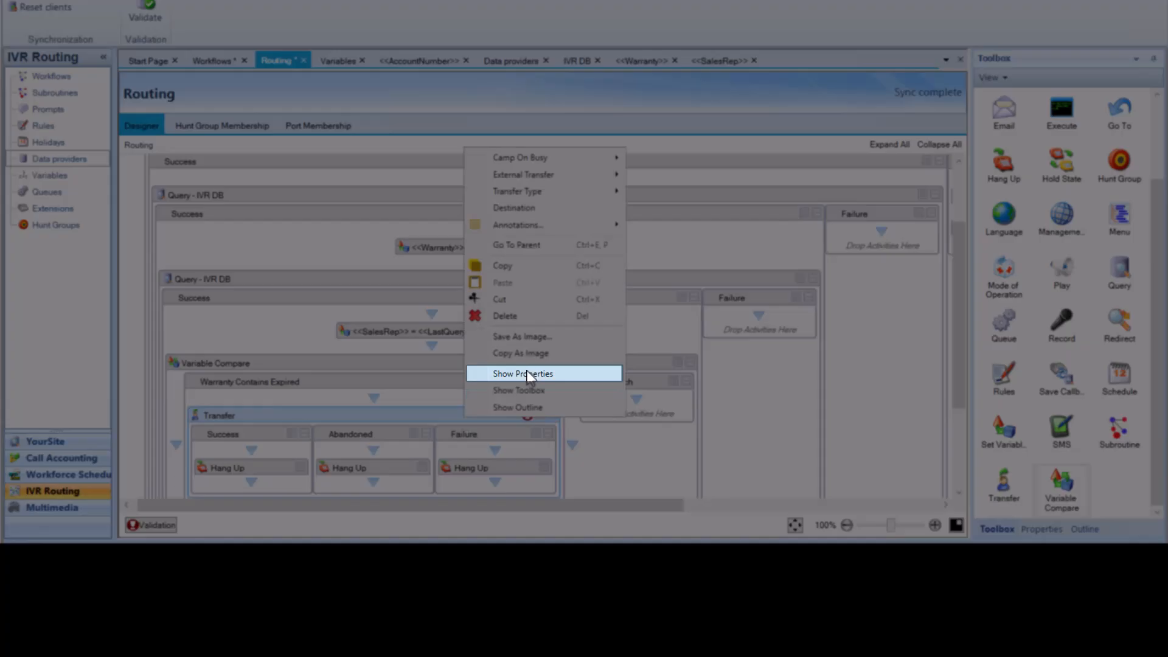
pyautogui.click(529, 373)
pyautogui.click(1101, 167)
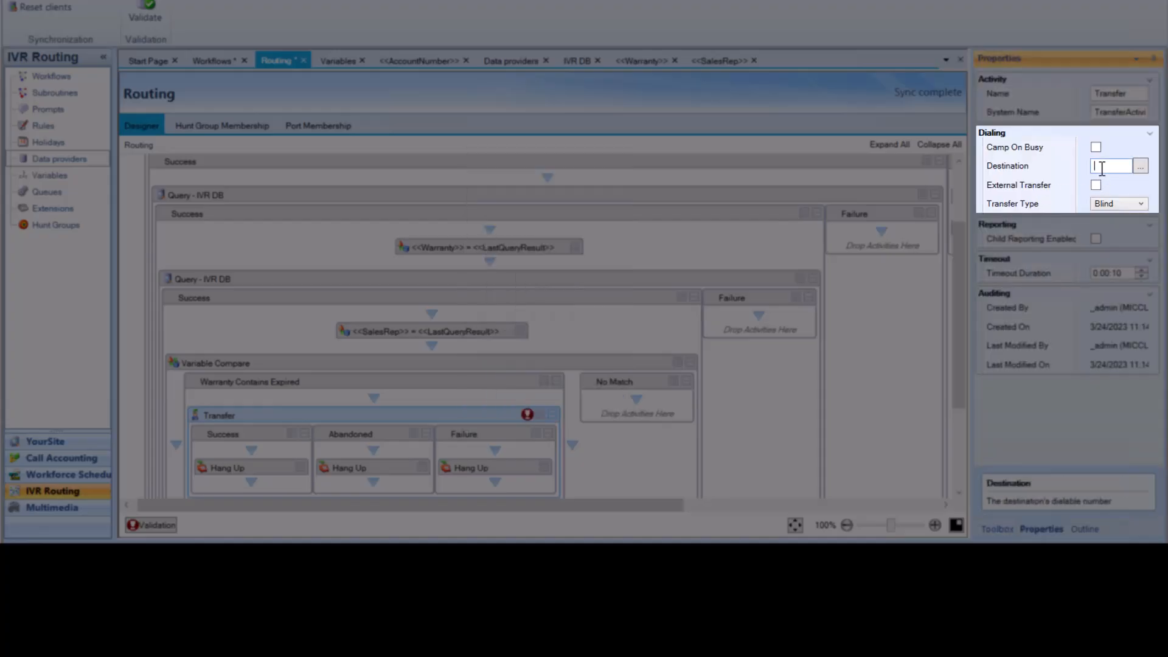
pyautogui.write('8400')
# Place a Transfer activity in the Variable Compare's No Match branch and open its destination selection
pyautogui.click(997, 528)
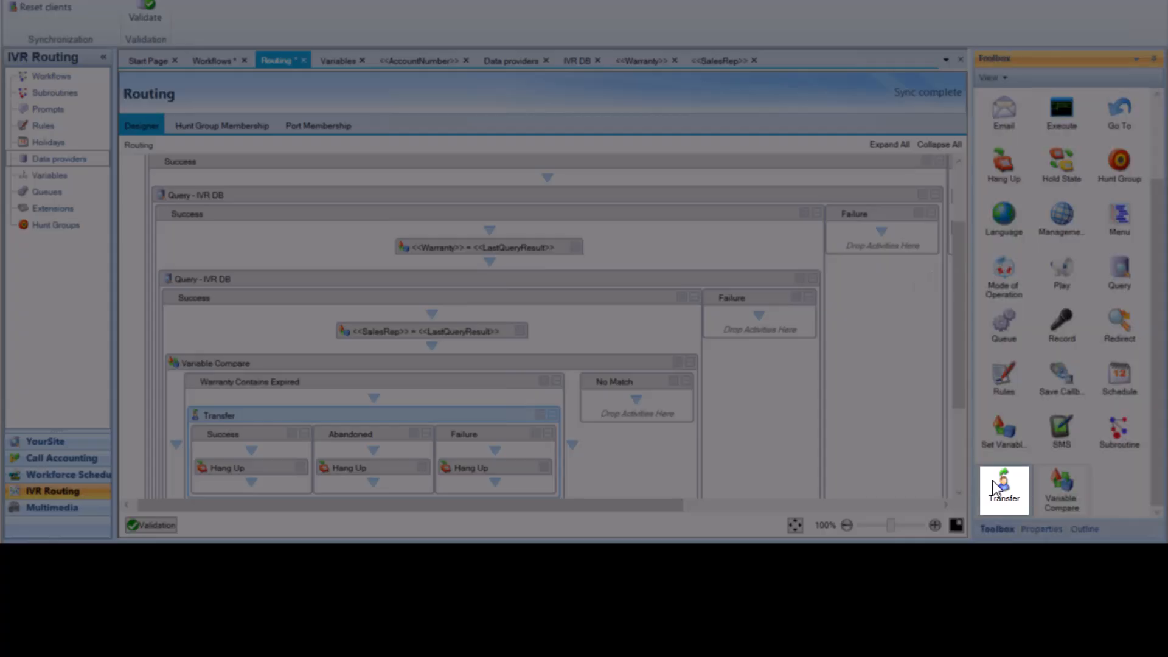
pyautogui.moveTo(995, 486); pyautogui.dragTo(638, 406)
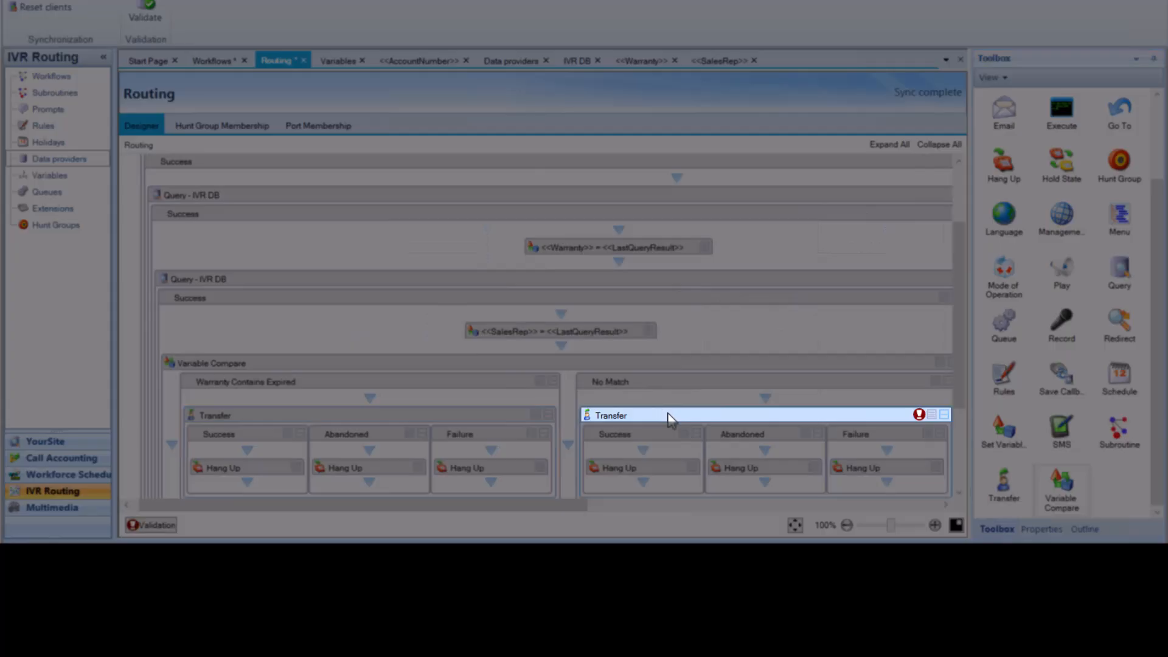
pyautogui.rightClick(671, 418)
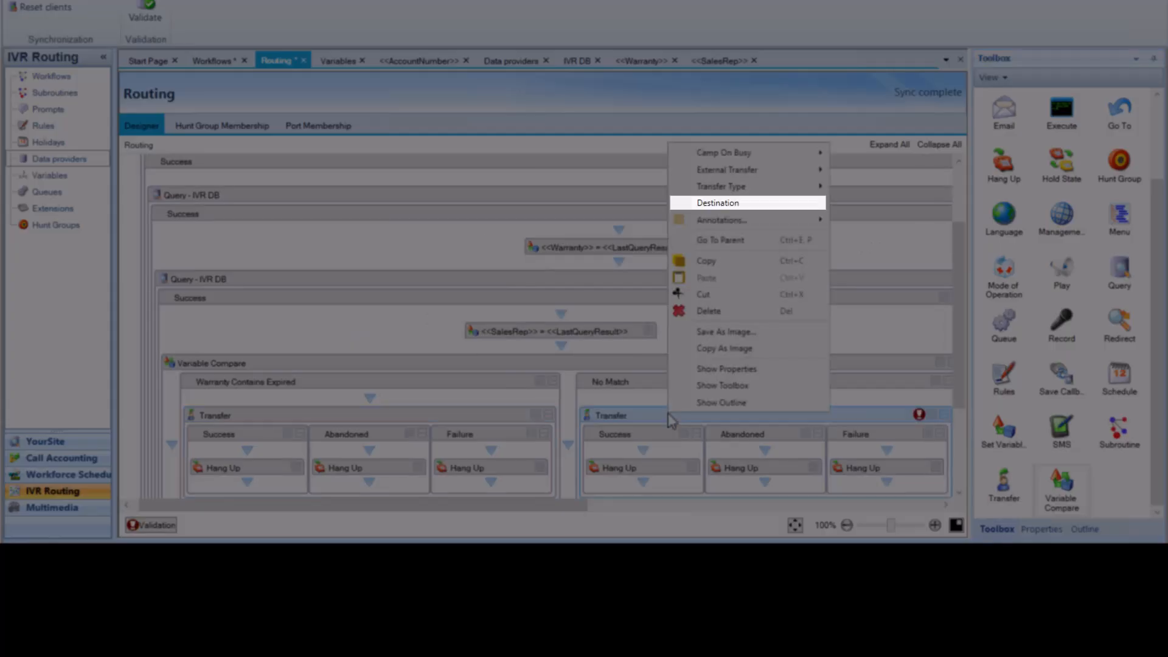
pyautogui.click(743, 205)
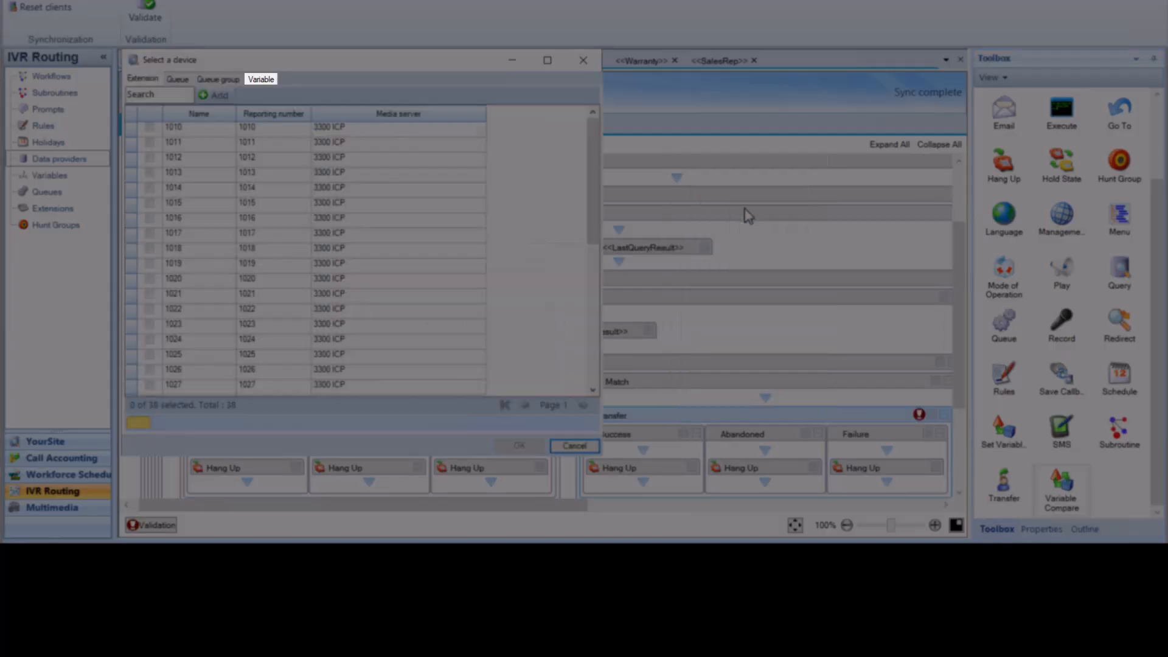
# Choose the SalesRep variable as the No Match transfer's destination and save all changes
pyautogui.click(272, 82)
pyautogui.moveTo(593, 143); pyautogui.dragTo(580, 333)
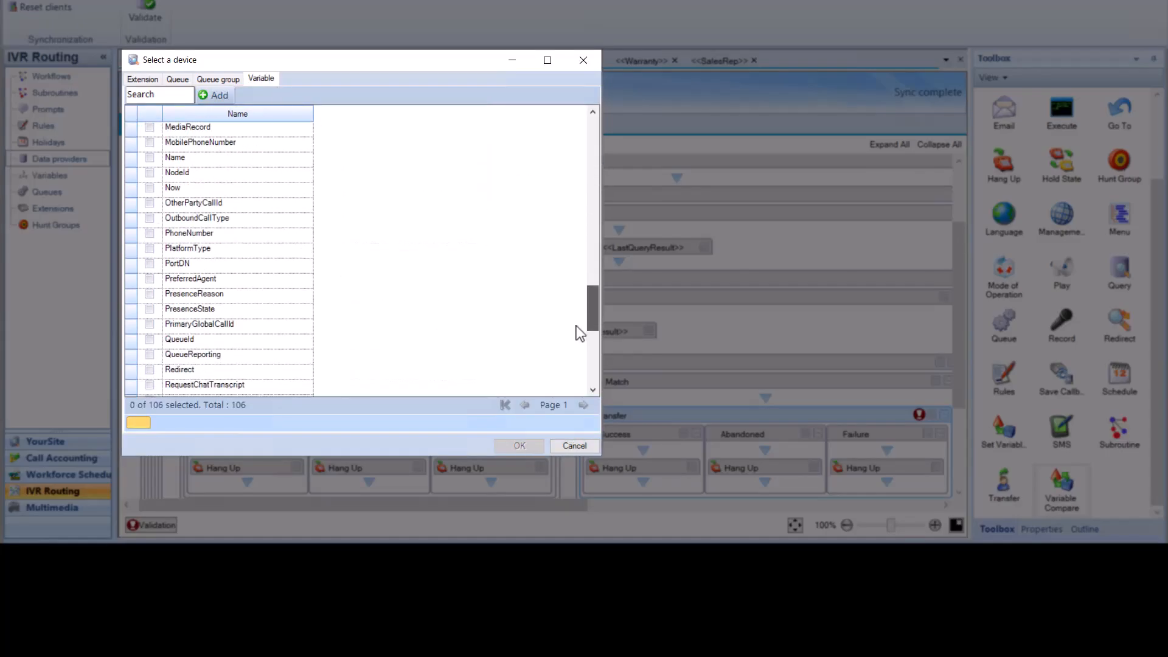
pyautogui.scroll(-3, 237, 316)
pyautogui.click(149, 297)
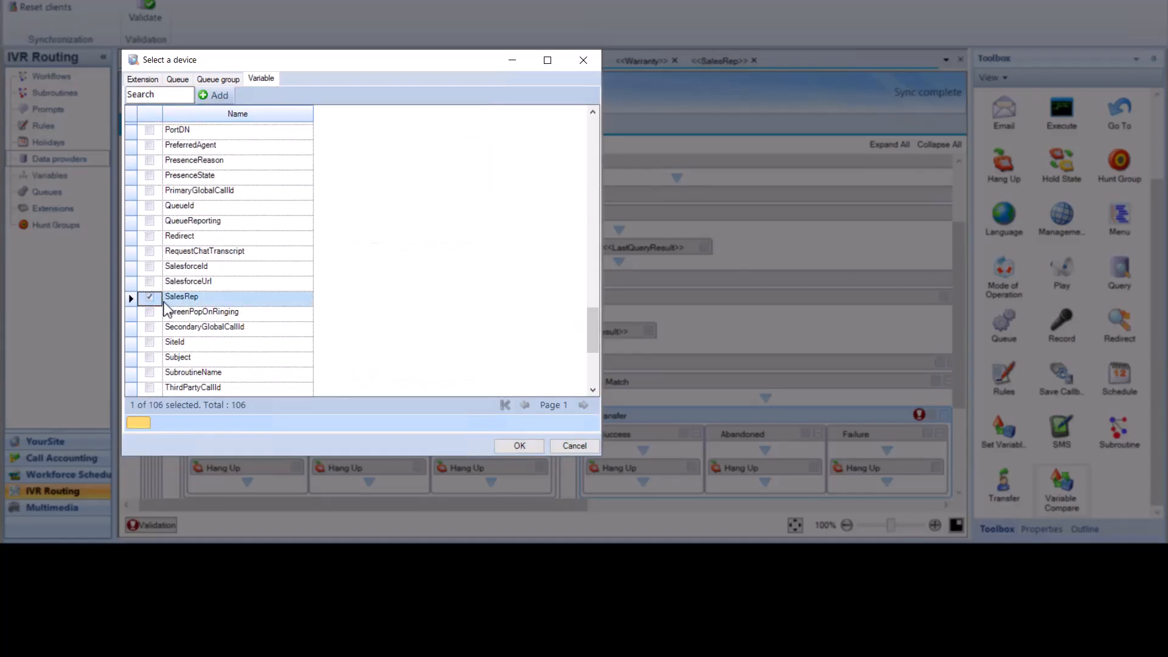
pyautogui.click(519, 446)
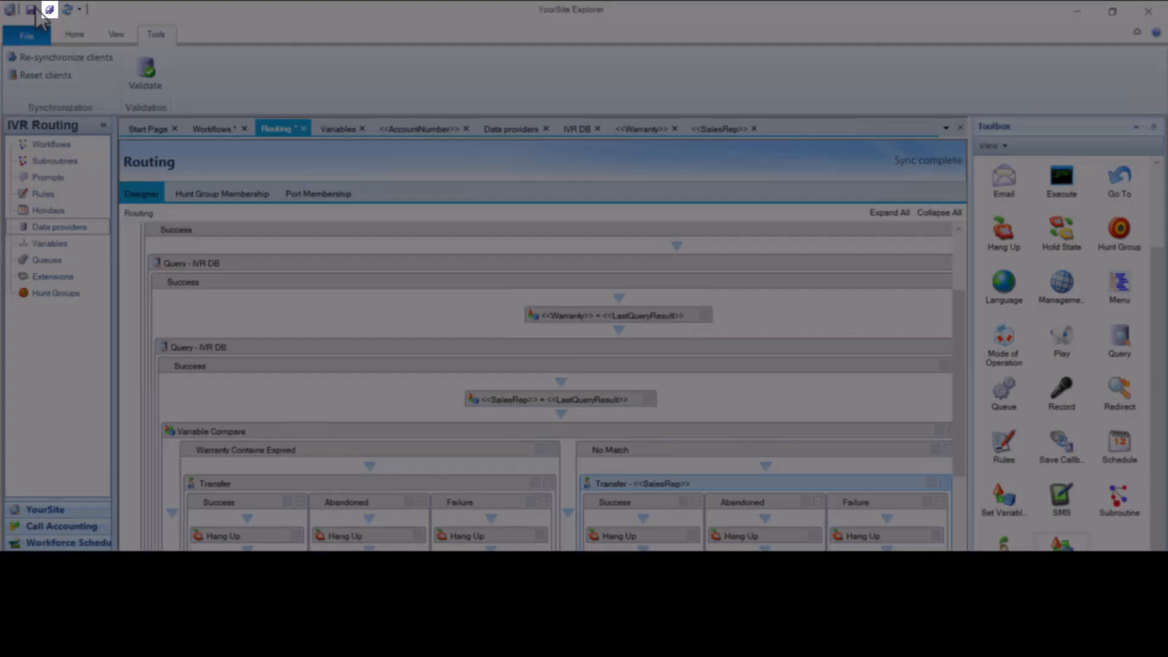
pyautogui.click(49, 9)
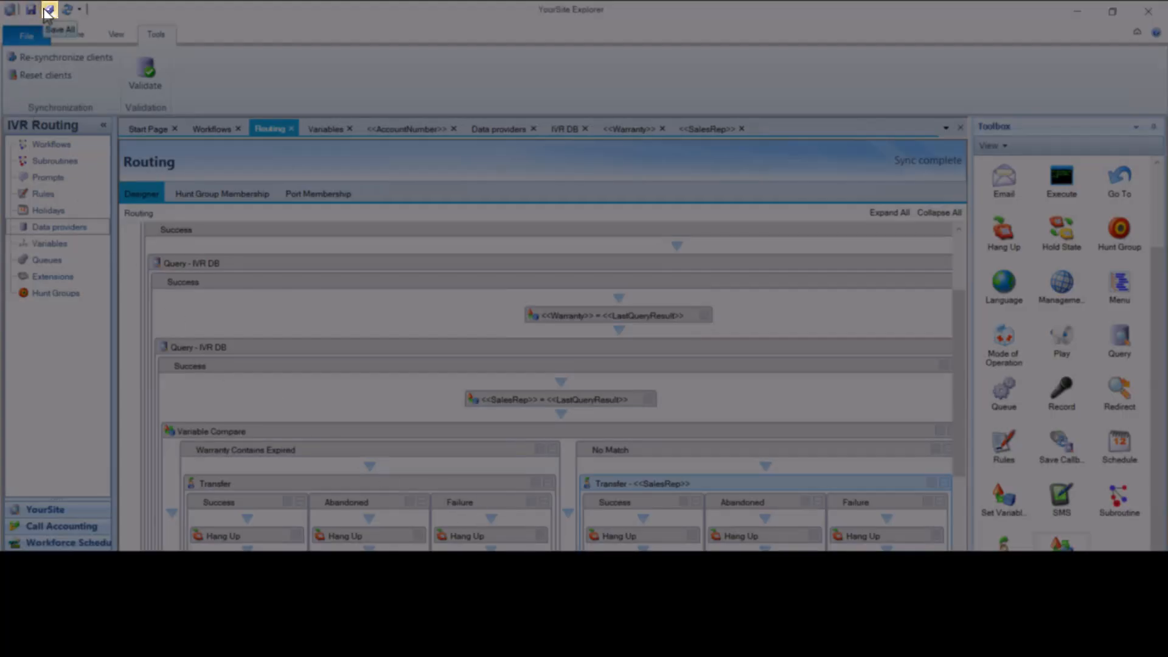